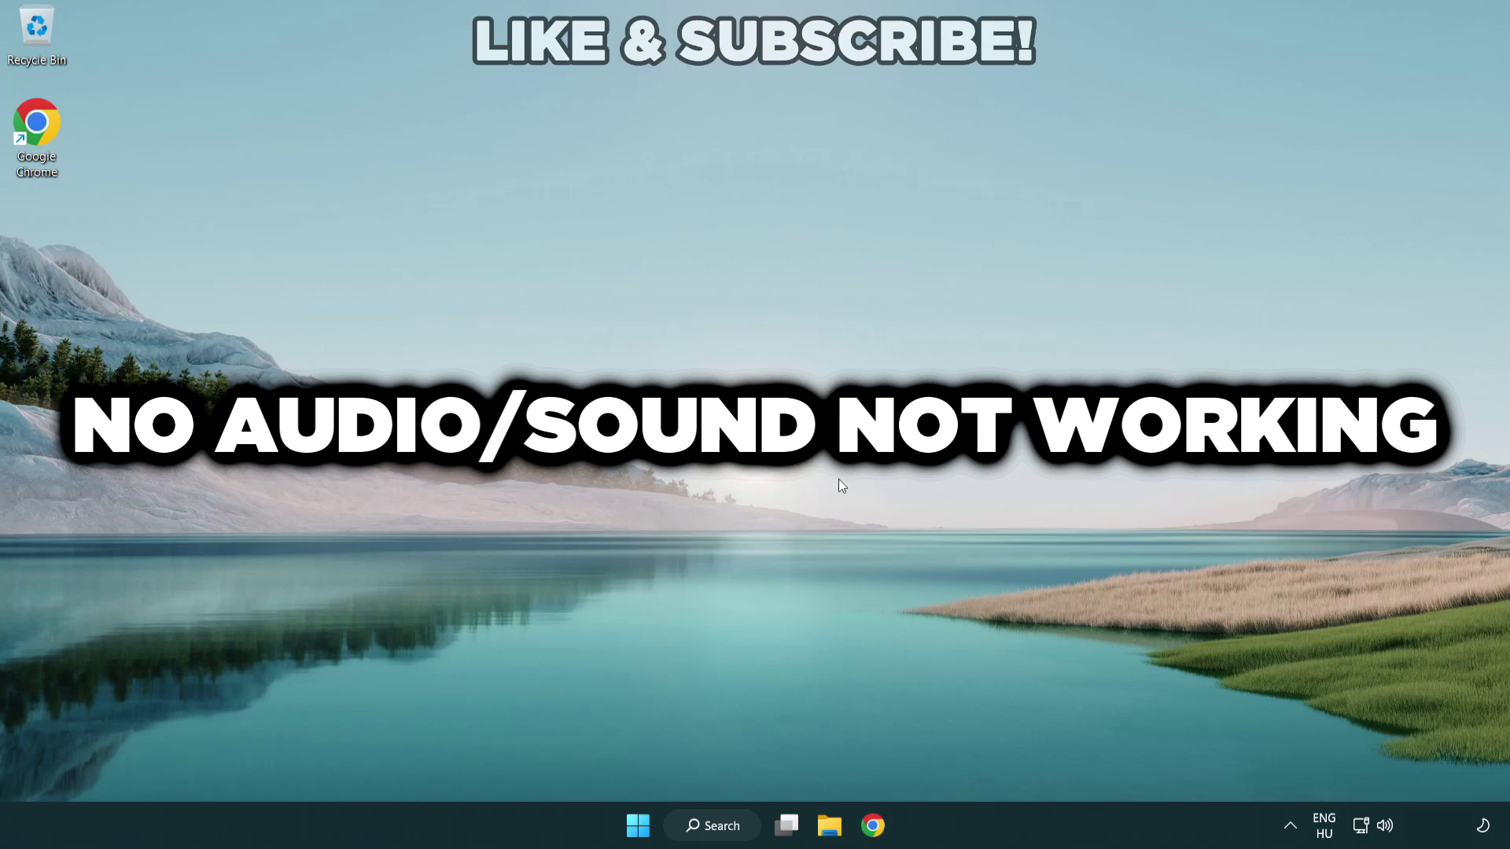
# - Switch the quick-settings audio output from CABLE Input to Speakers (High Definition Audio Device)
pyautogui.click(1387, 830)
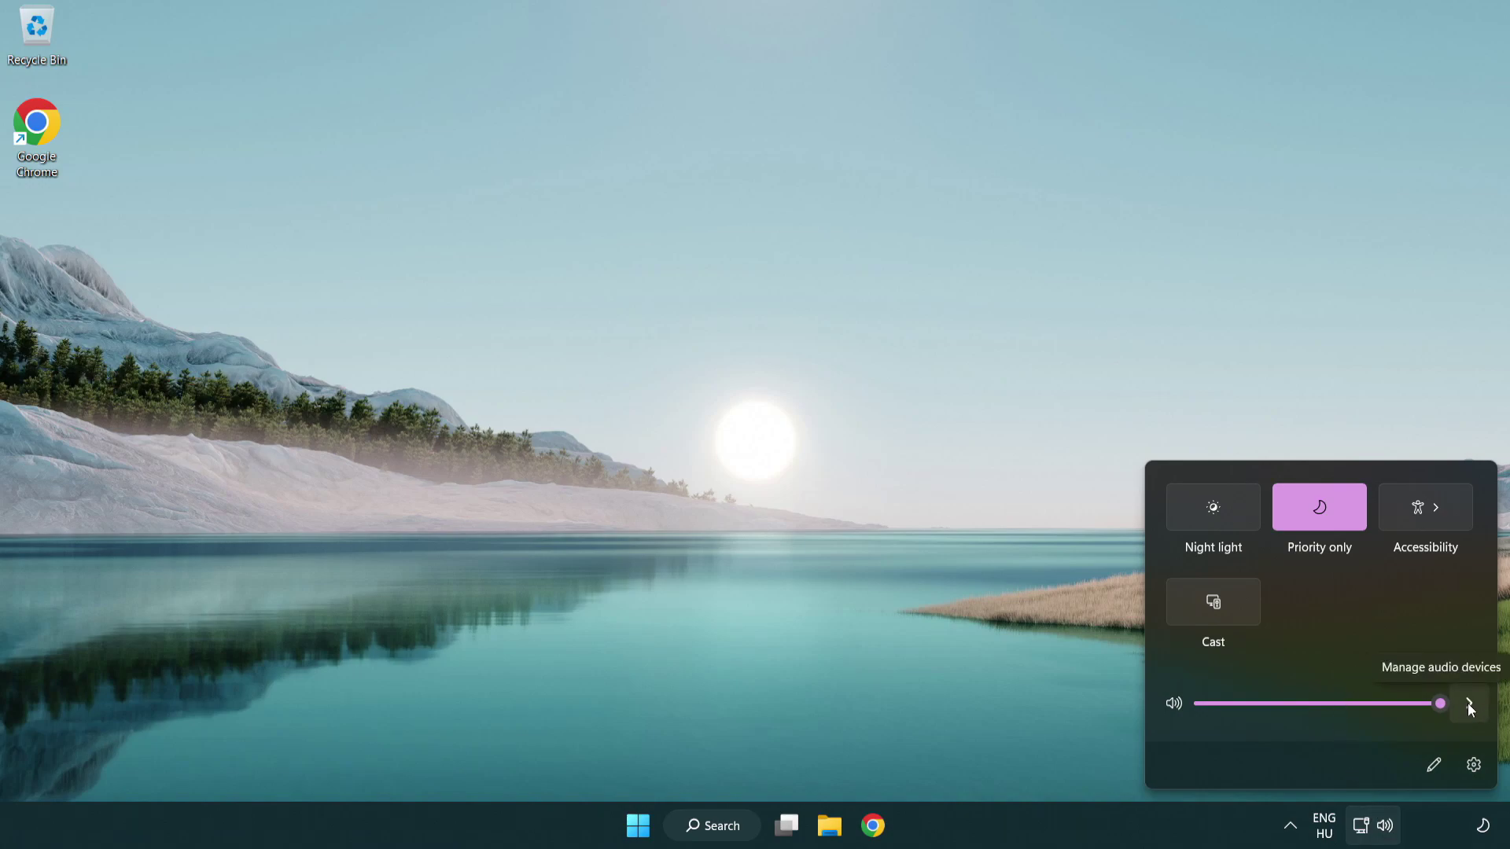
pyautogui.click(1469, 704)
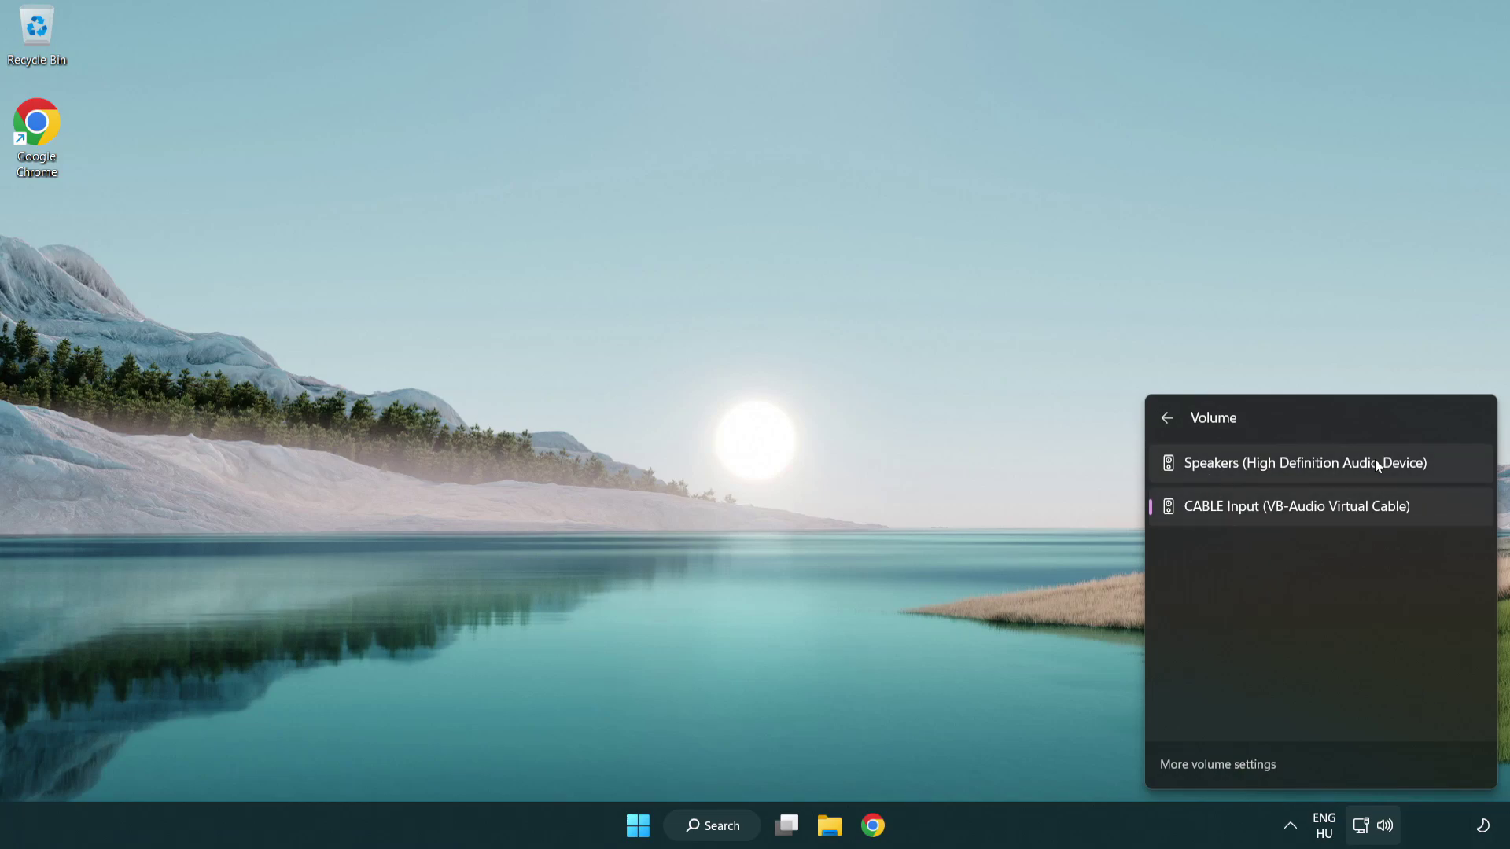
pyautogui.click(1448, 468)
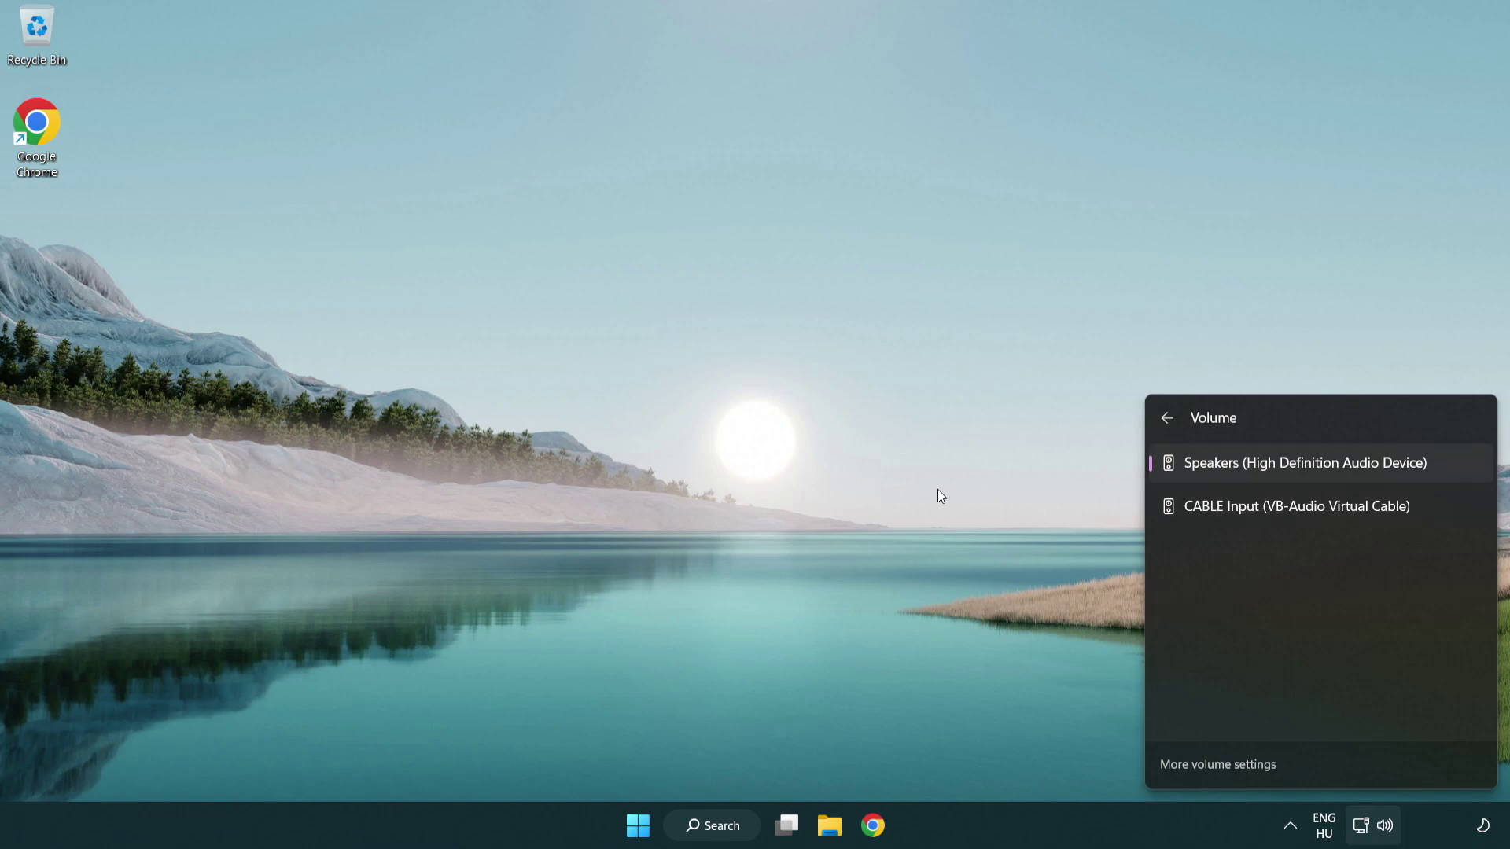
pyautogui.click(823, 470)
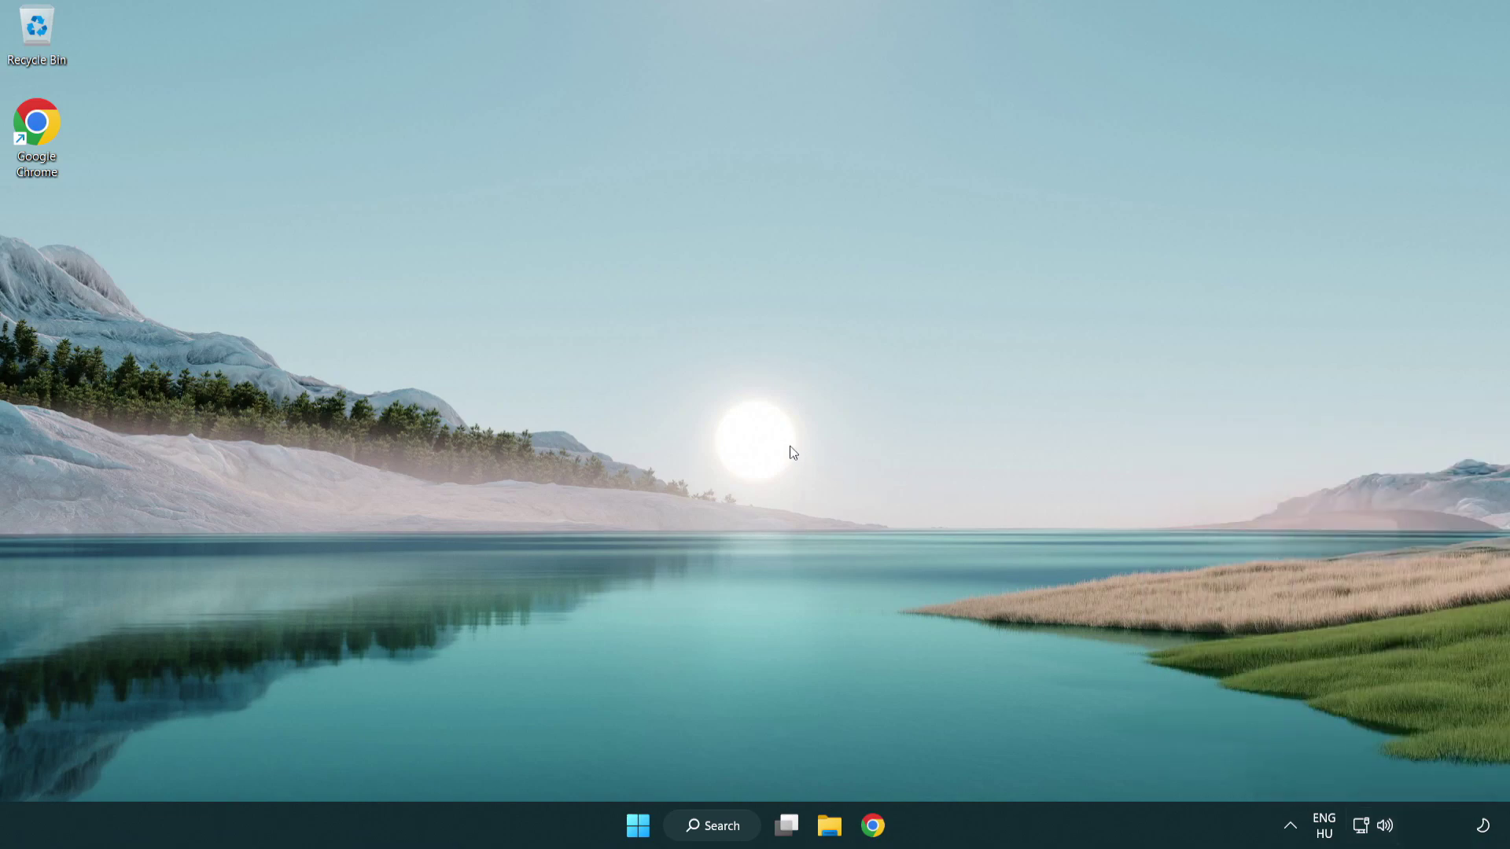
# - Reset sound devices and app volumes to defaults in the Volume mixer, then close Settings
pyautogui.rightClick(1386, 829)
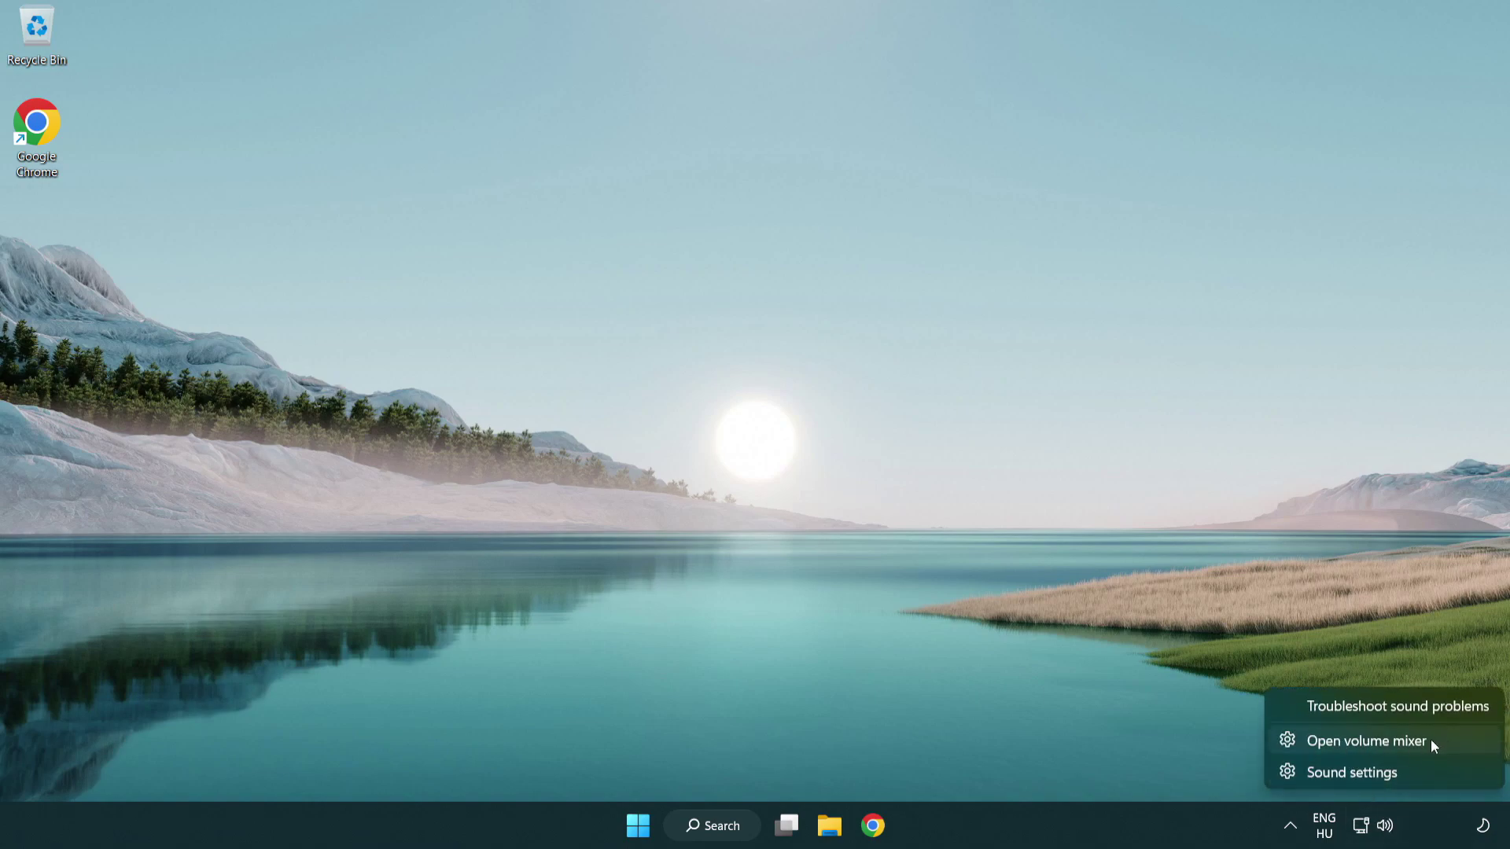
pyautogui.click(1455, 740)
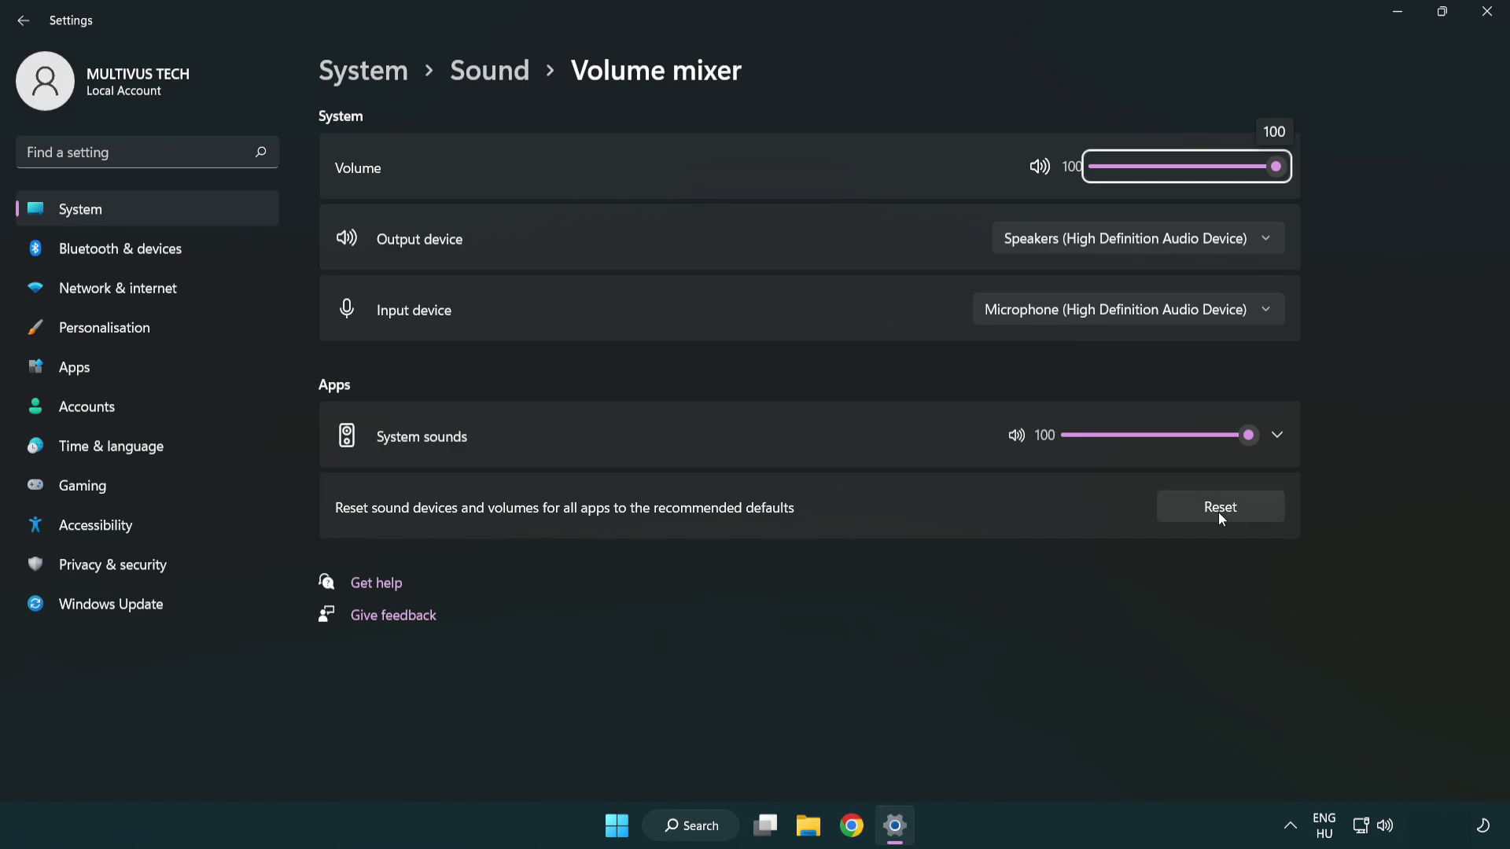
pyautogui.click(1261, 512)
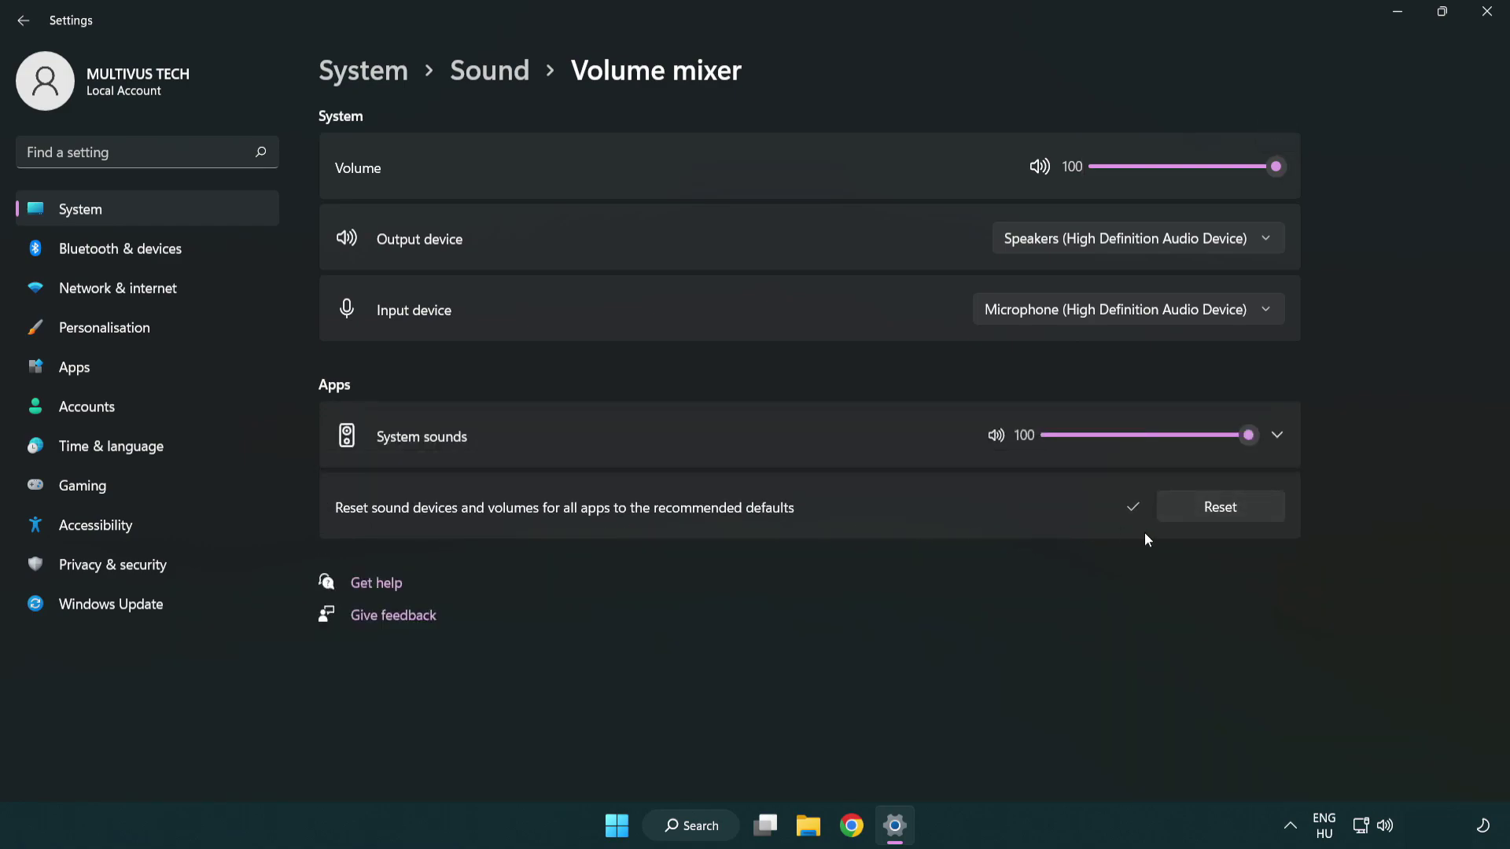
pyautogui.click(1490, 14)
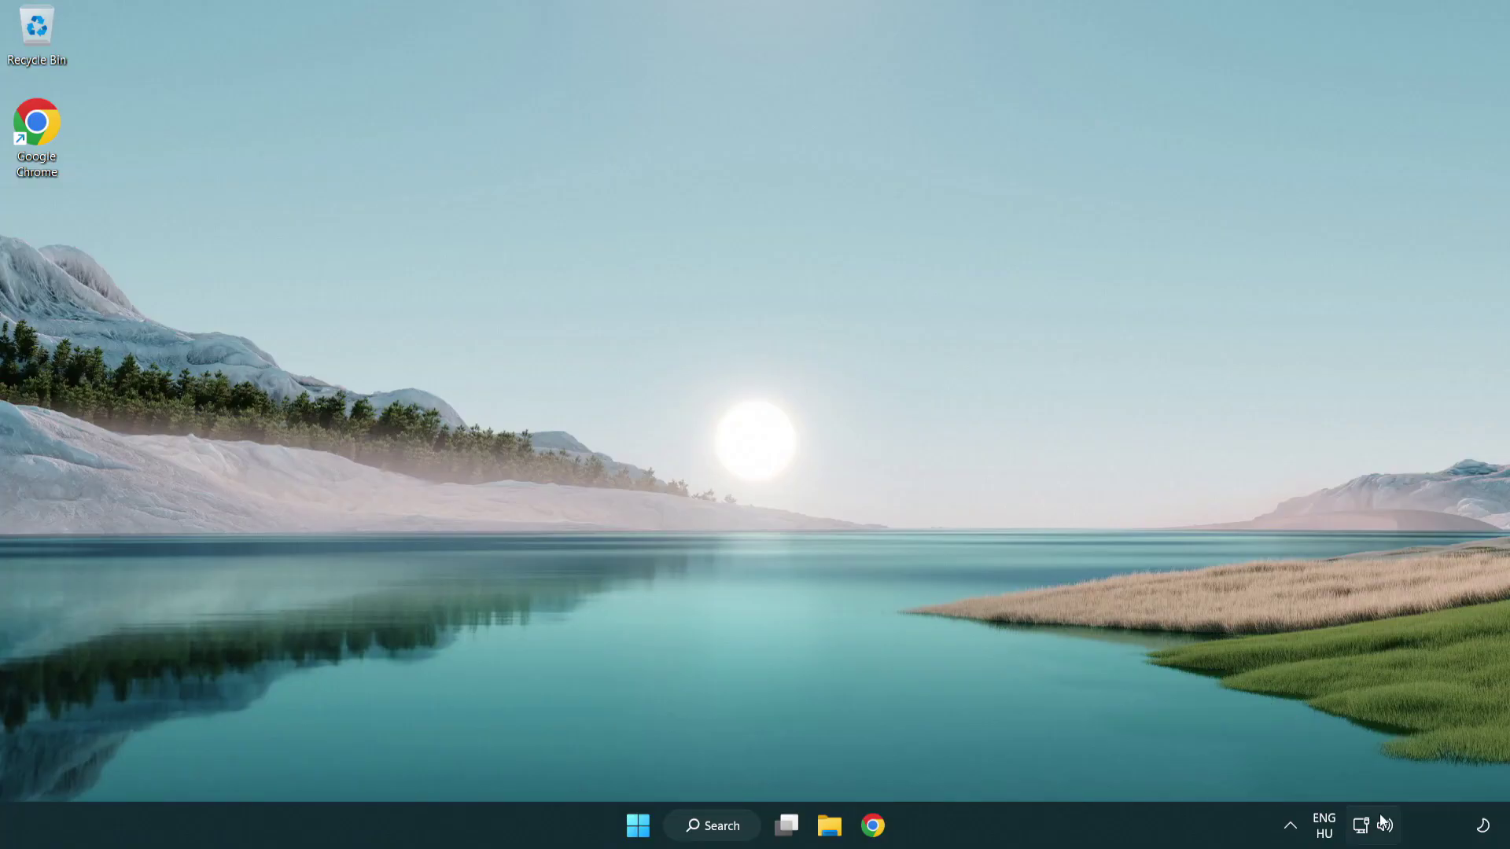
# - Go to the Sound settings page from the tray icon, keeping output volume at 100
pyautogui.rightClick(1385, 827)
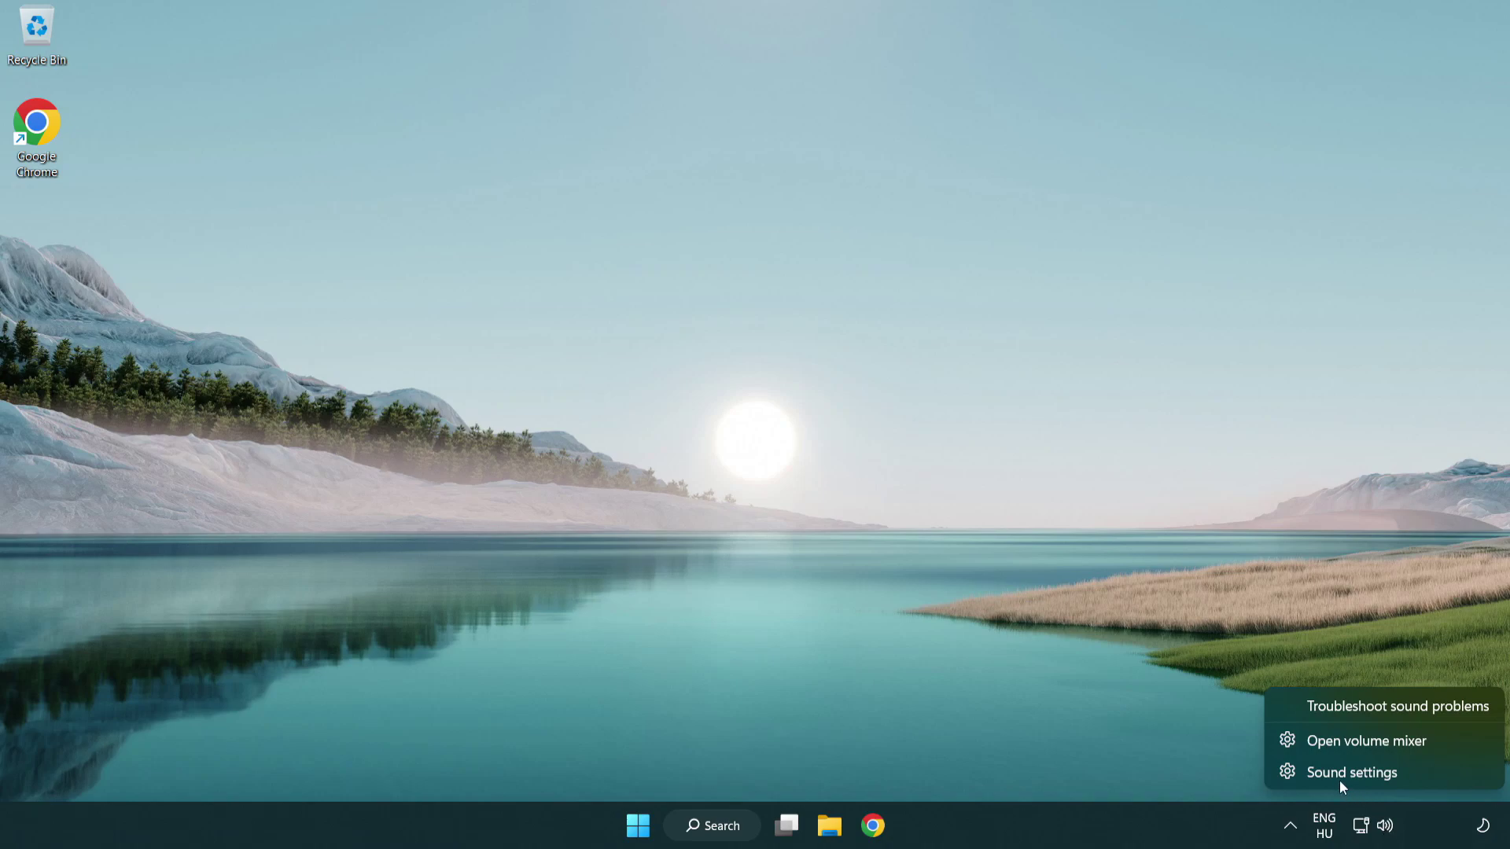
pyautogui.click(1444, 782)
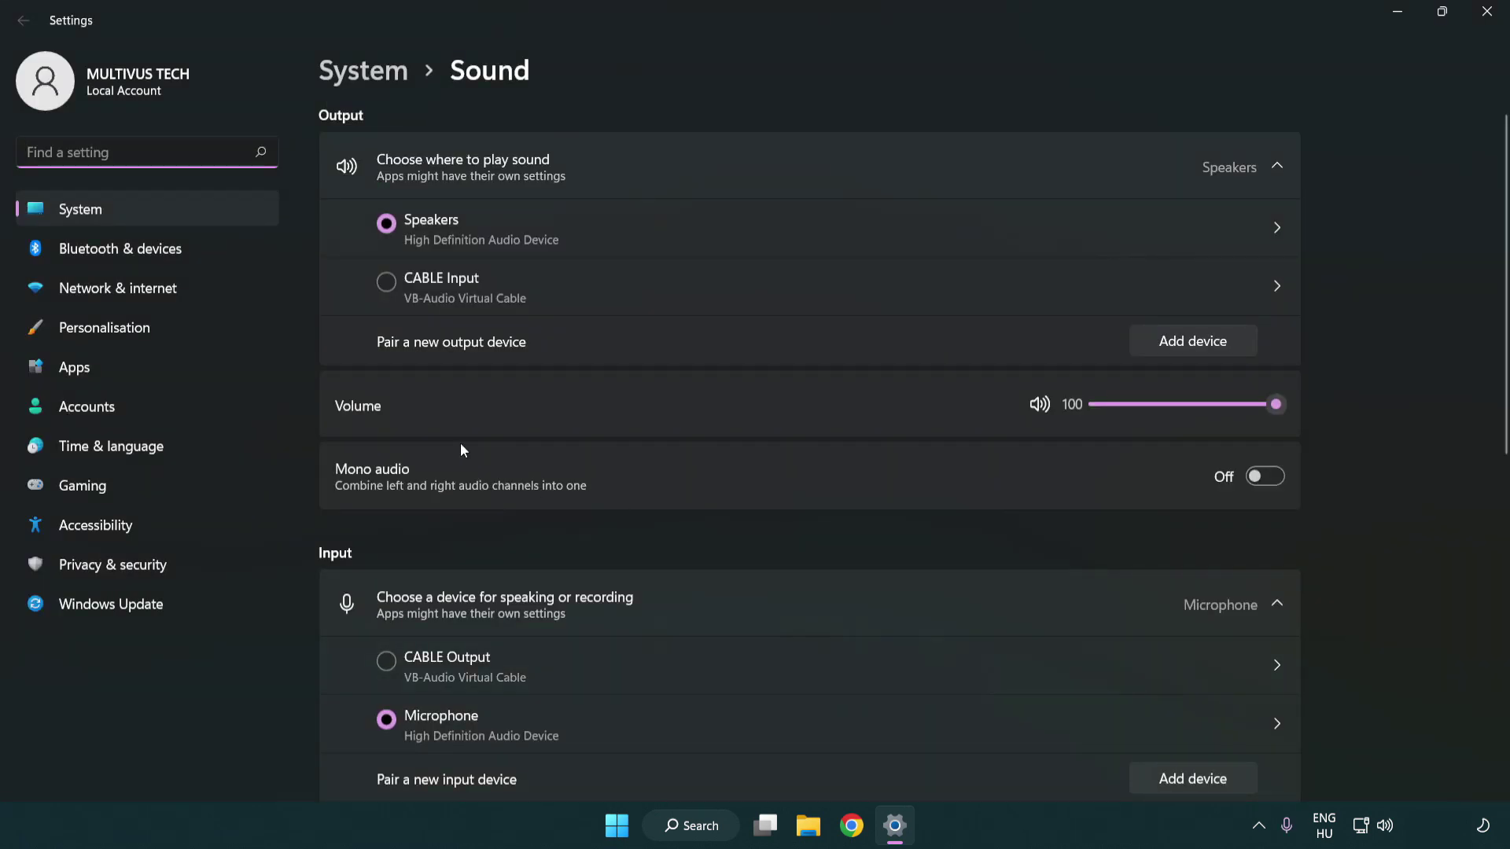
pyautogui.moveTo(1213, 408); pyautogui.dragTo(1348, 402)
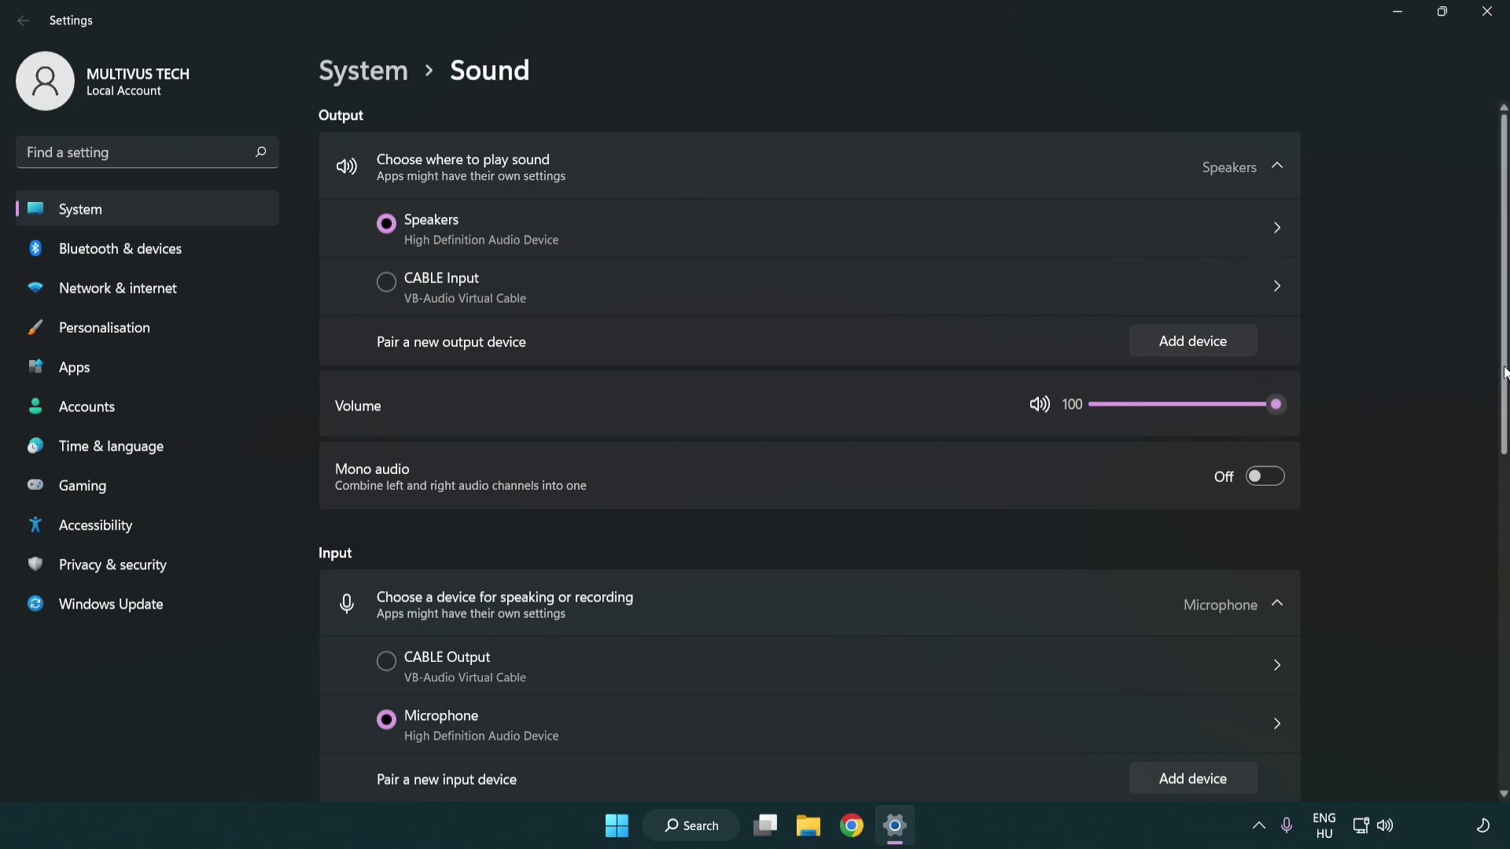
pyautogui.scroll(-5, 1505, 373)
pyautogui.scroll(-2, 879, 512)
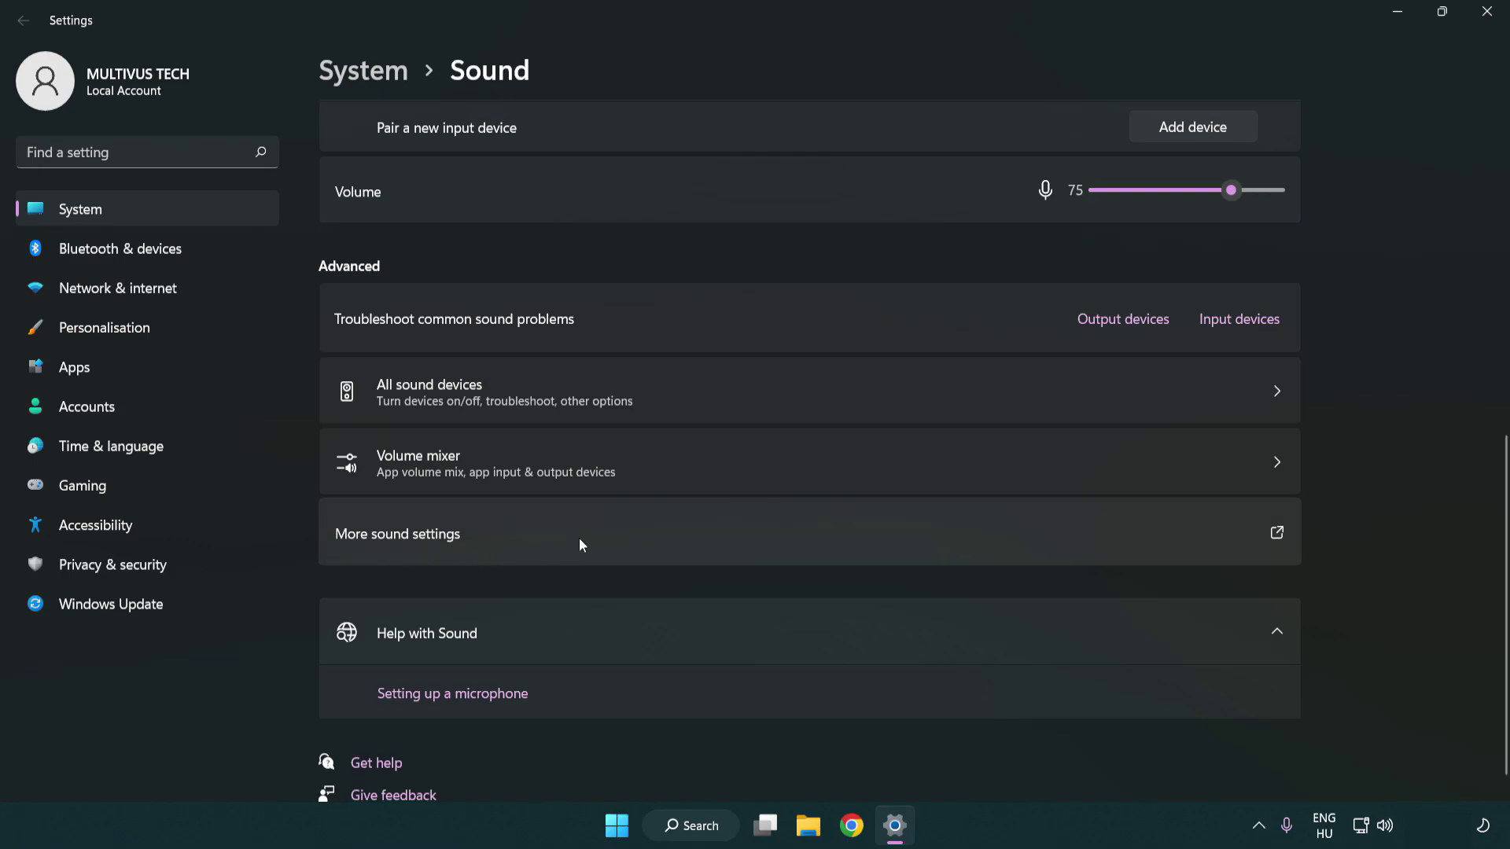
# - Disable the CABLE Input playback device in the classic Sound dialog, leaving Speakers active
pyautogui.click(578, 539)
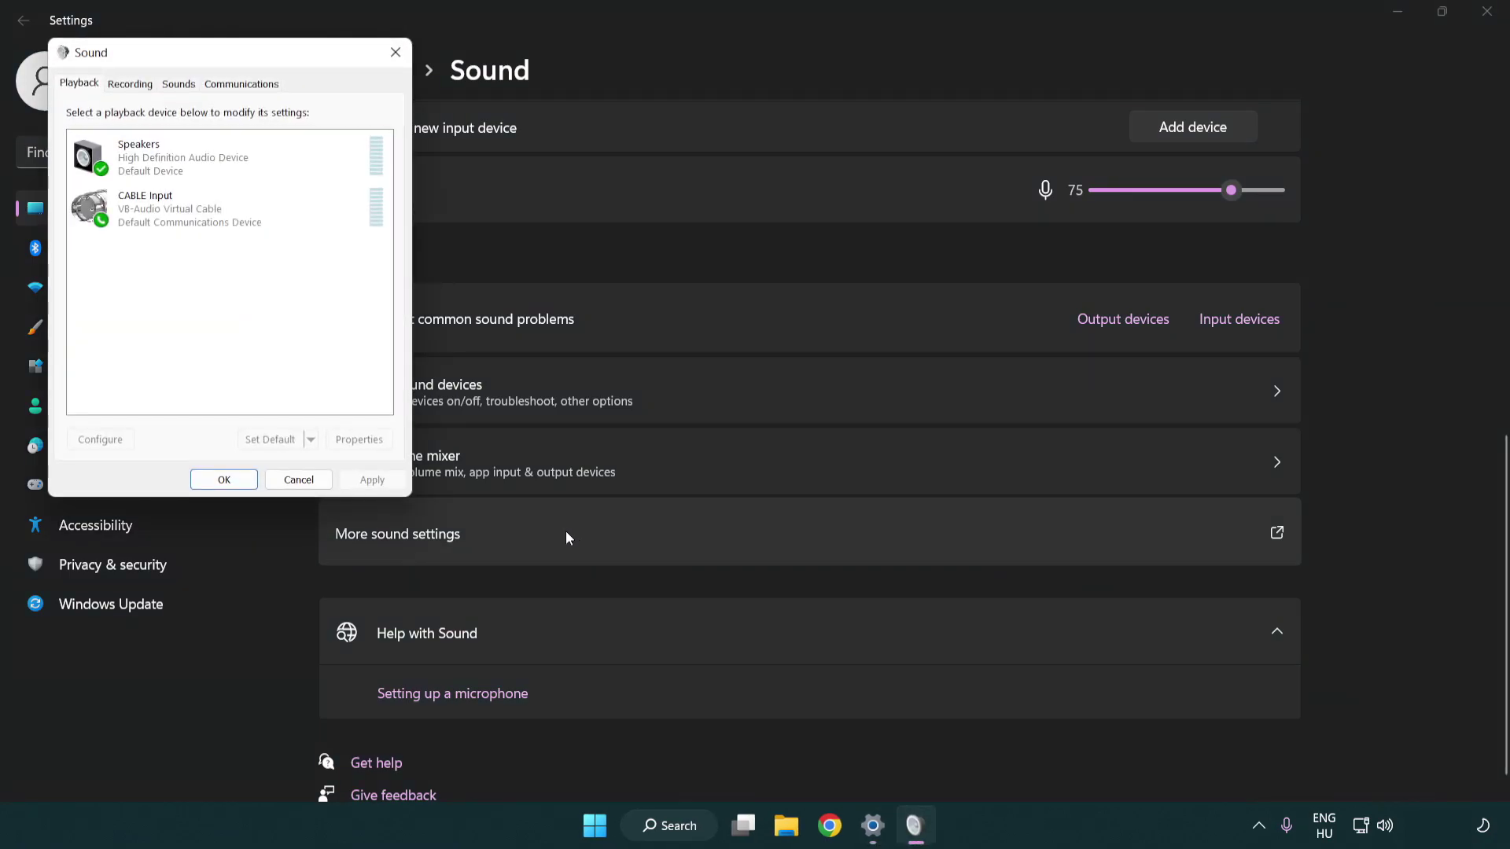
pyautogui.moveTo(267, 55); pyautogui.dragTo(775, 197)
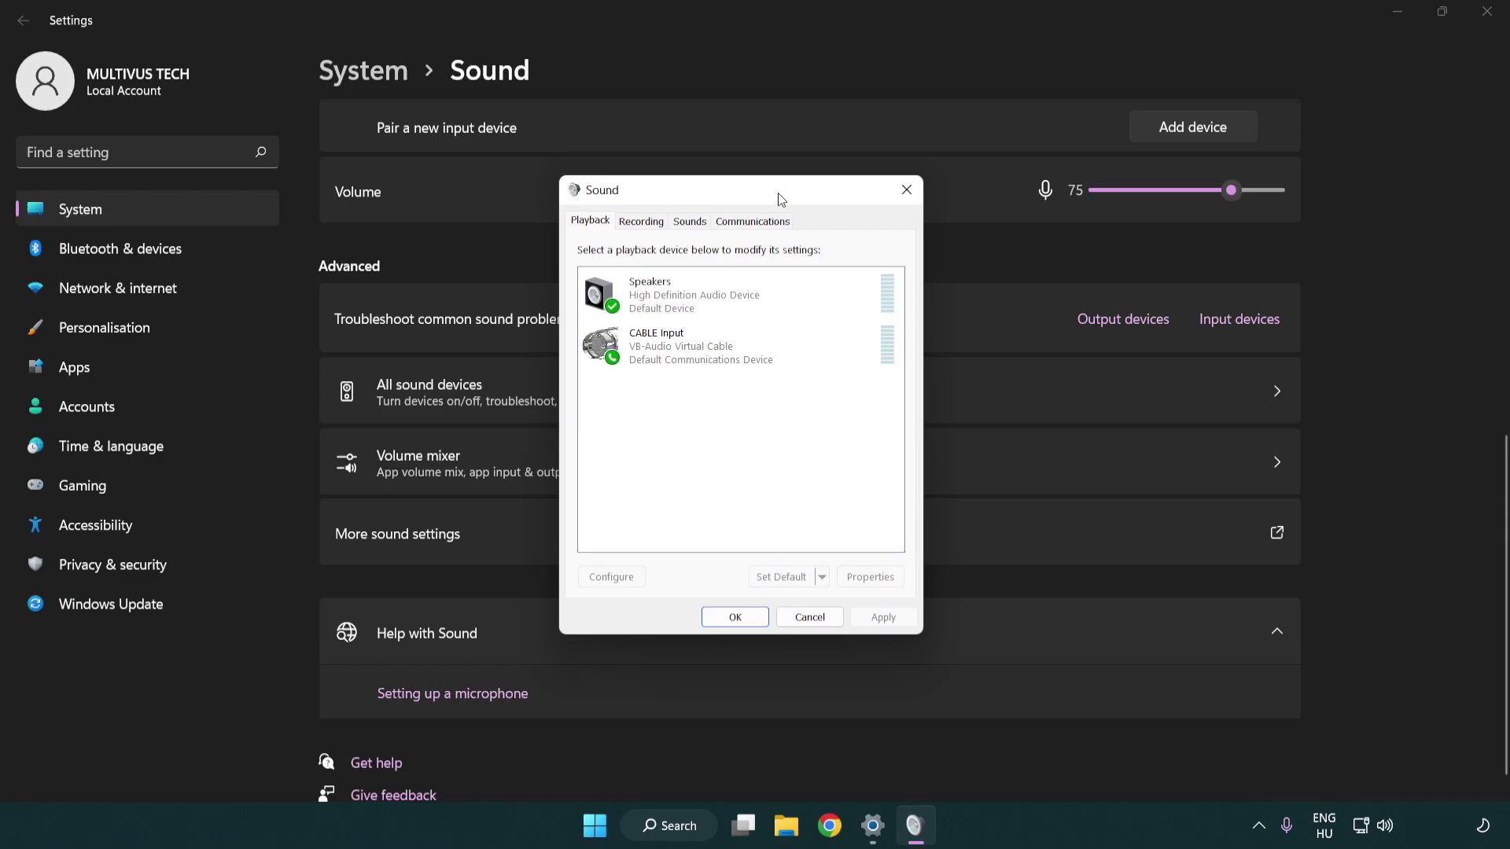
pyautogui.click(724, 362)
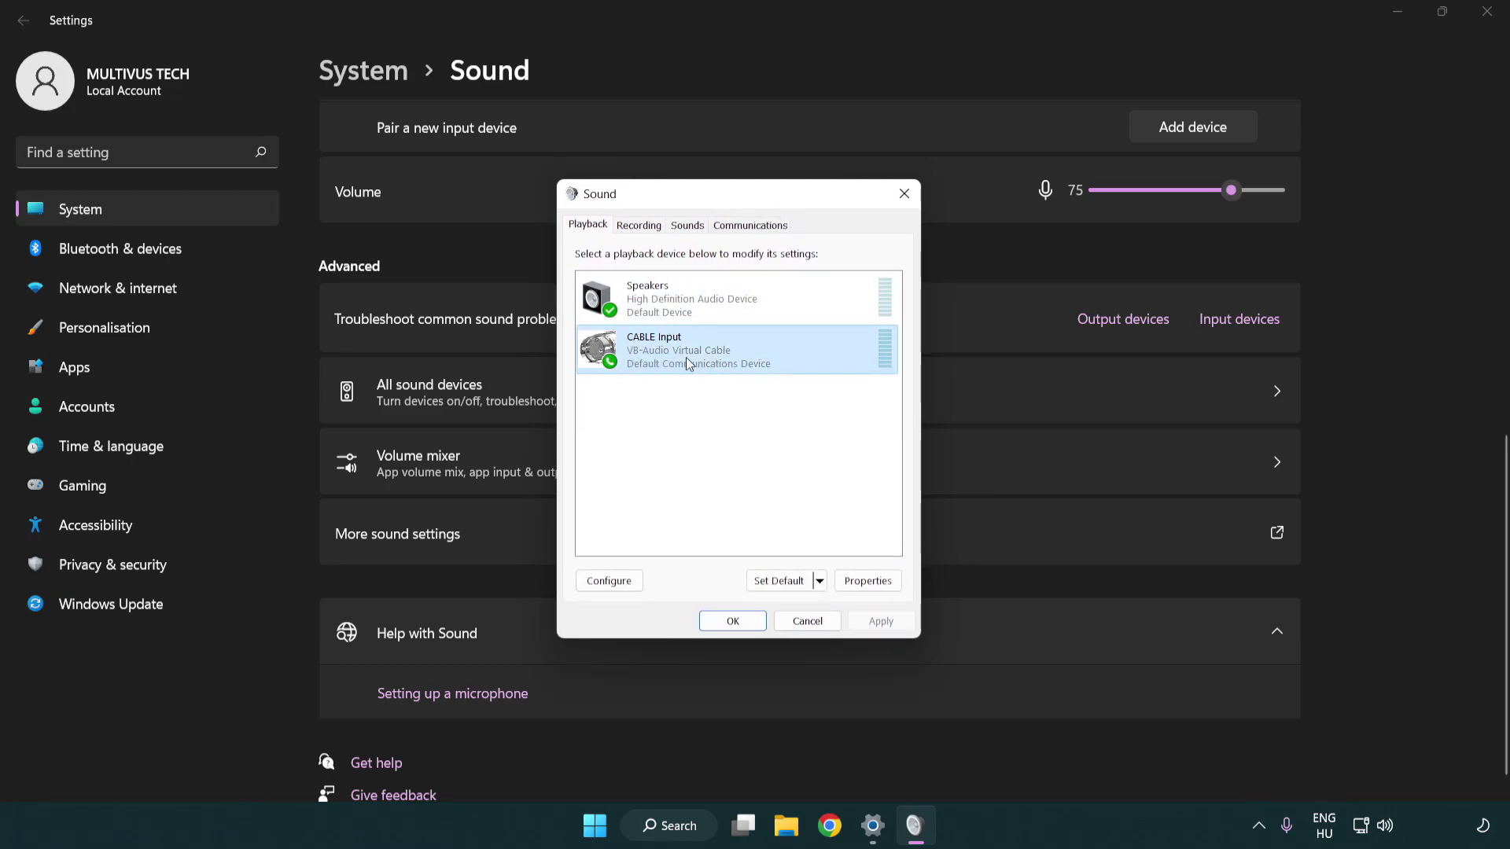
pyautogui.rightClick(686, 364)
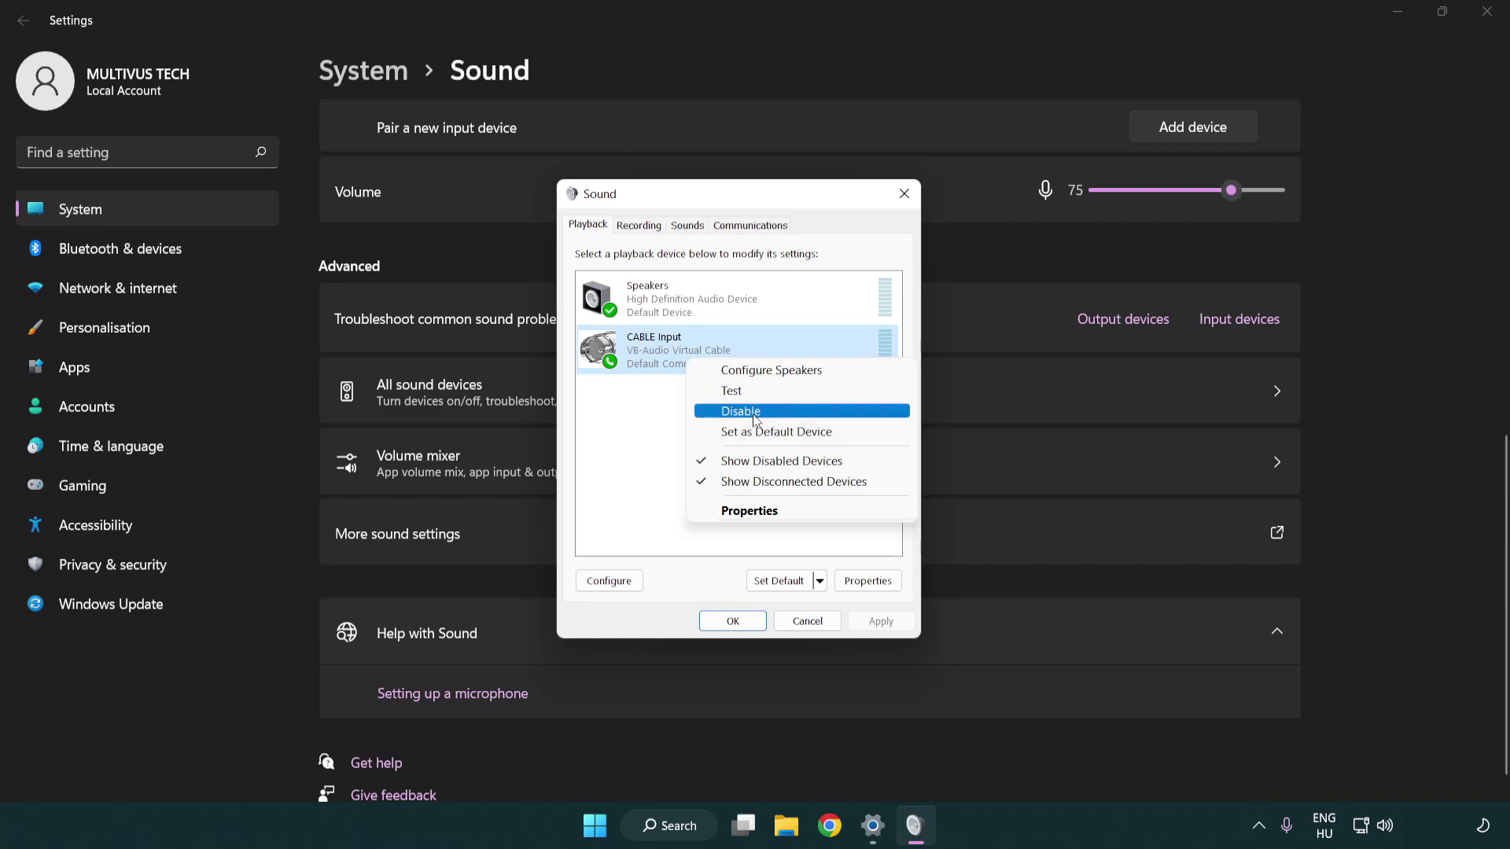
pyautogui.click(779, 412)
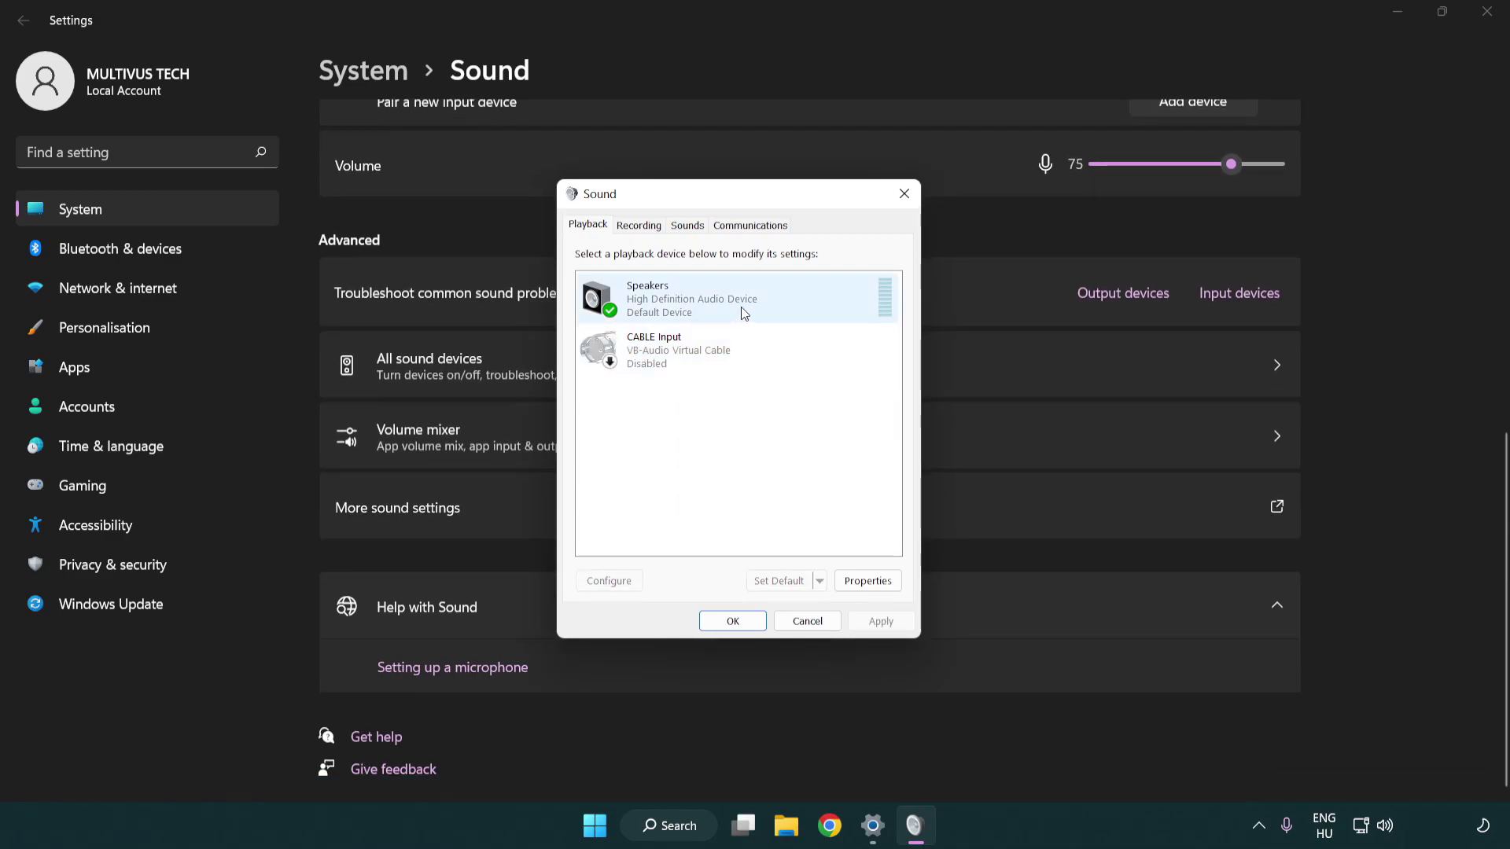
# - Configure Speakers as 7.1 Surround with all optional speakers and full-range front/surround speakers
pyautogui.rightClick(768, 298)
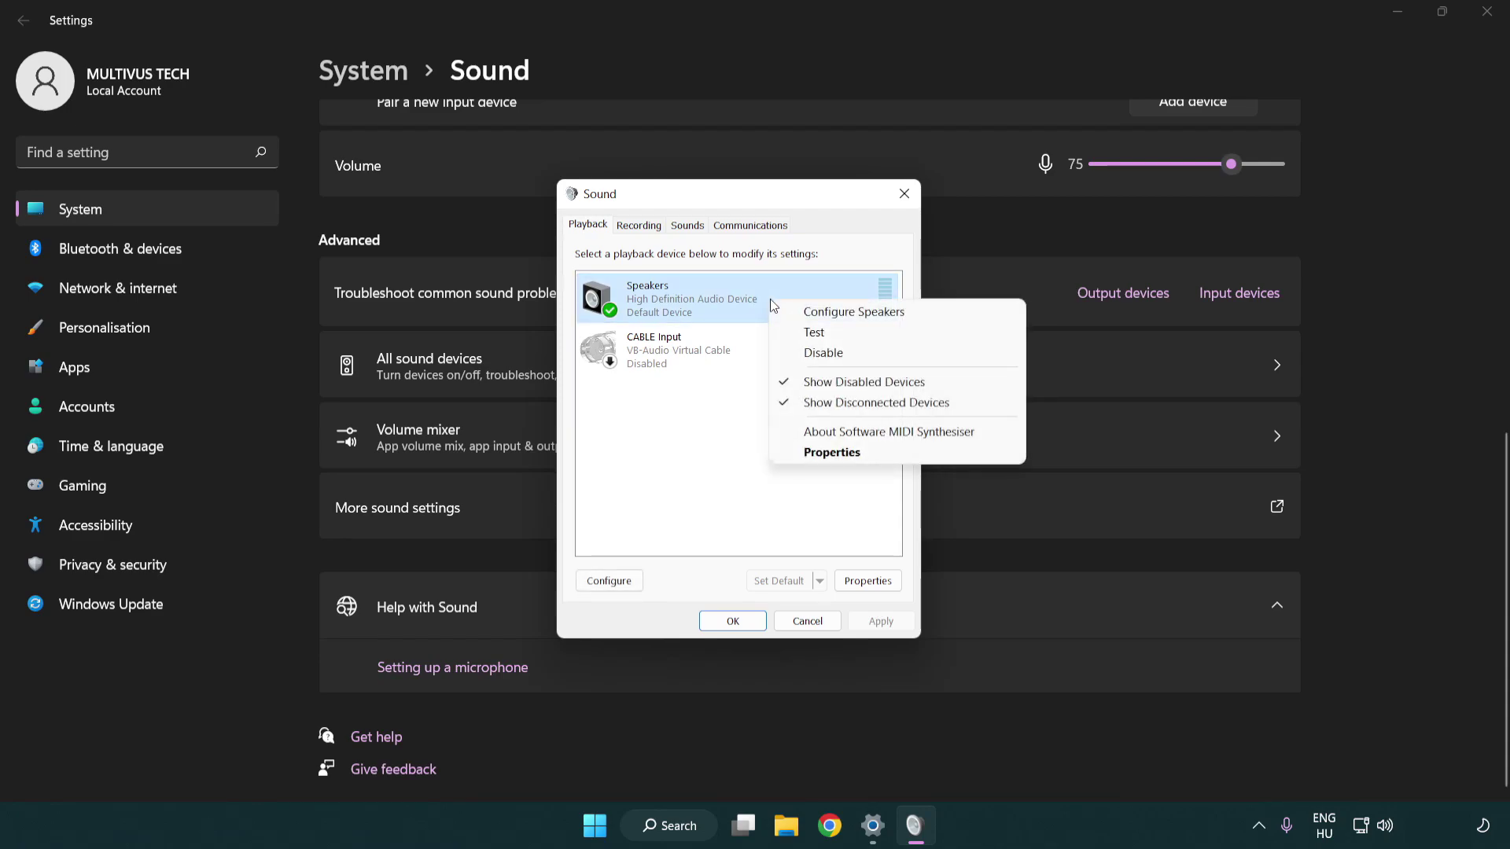
pyautogui.click(830, 318)
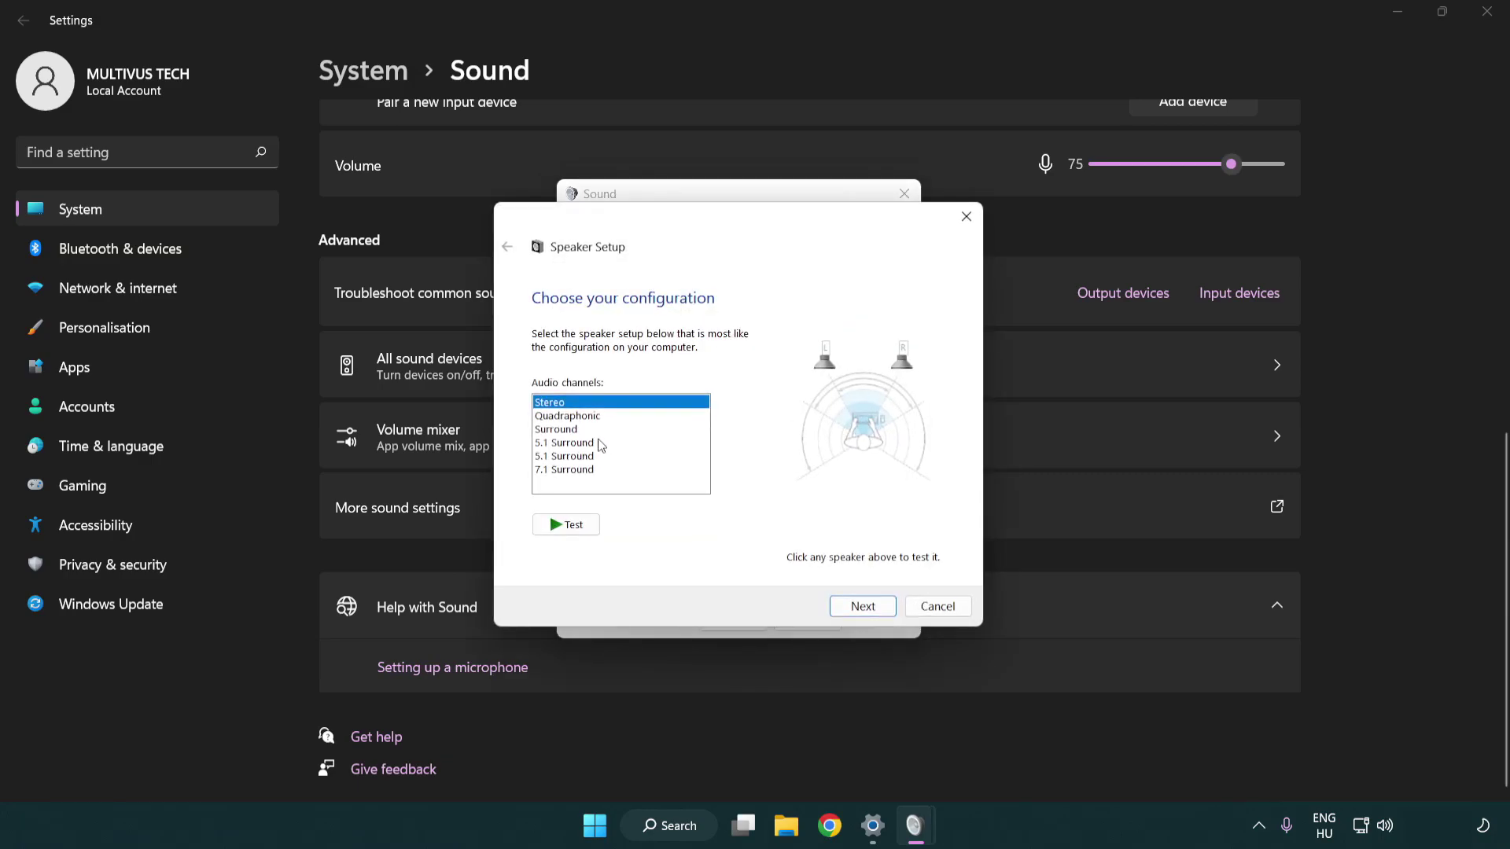
pyautogui.click(599, 443)
pyautogui.click(597, 470)
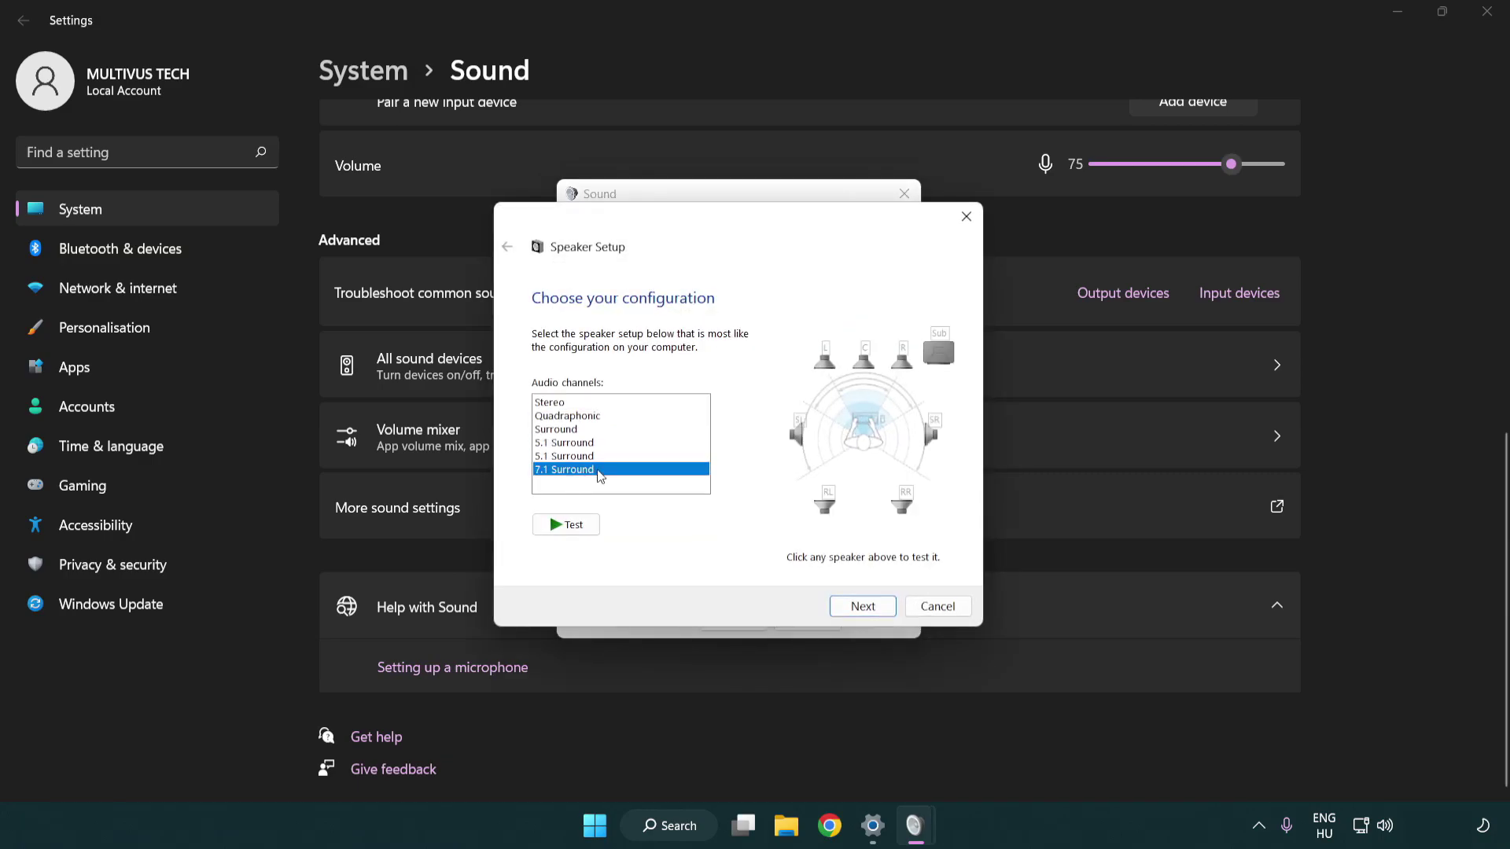
pyautogui.click(864, 607)
pyautogui.click(861, 607)
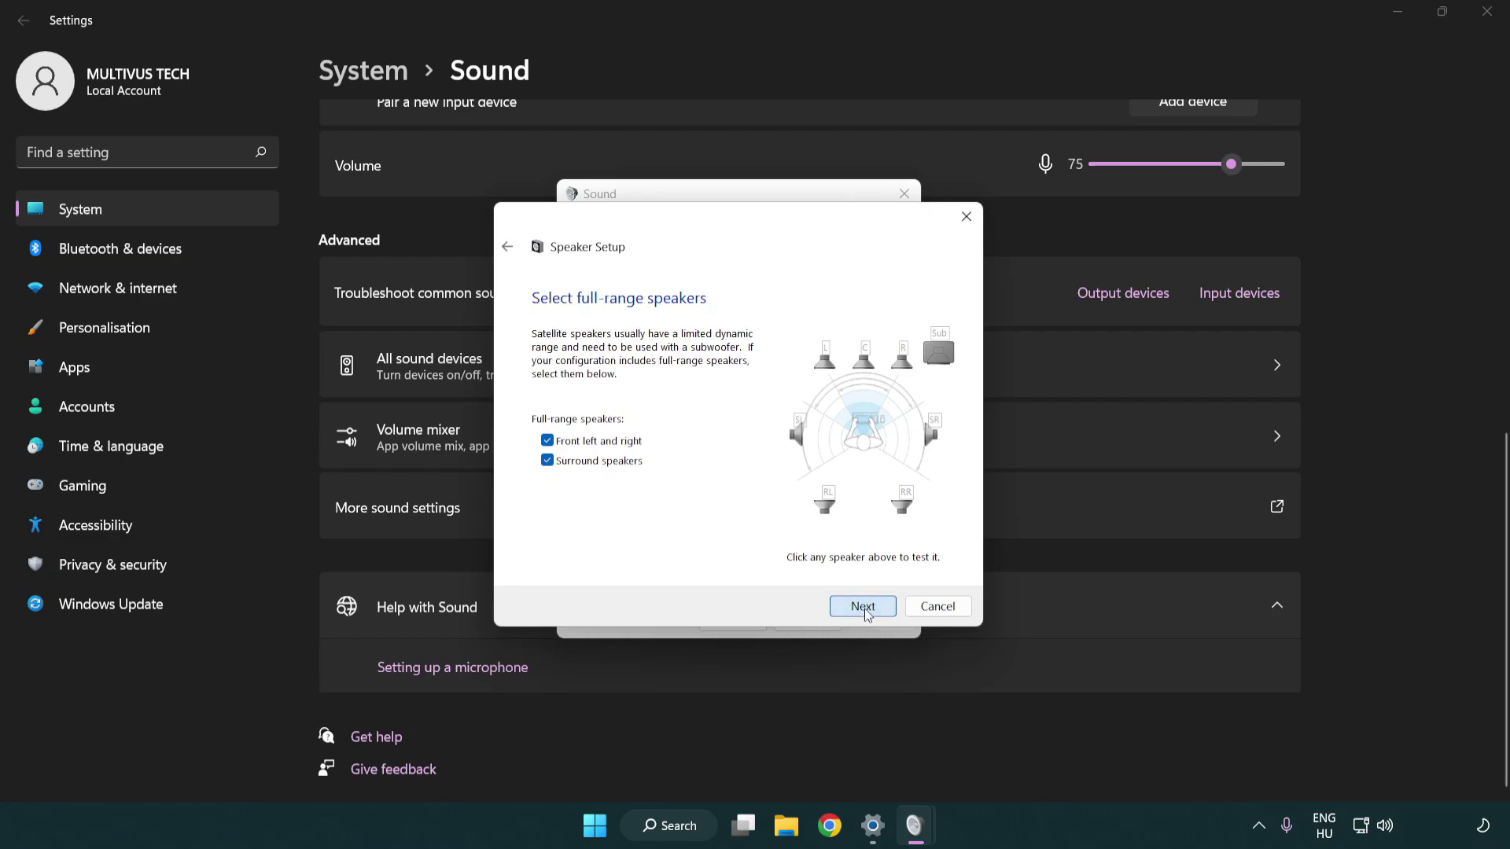
pyautogui.click(845, 604)
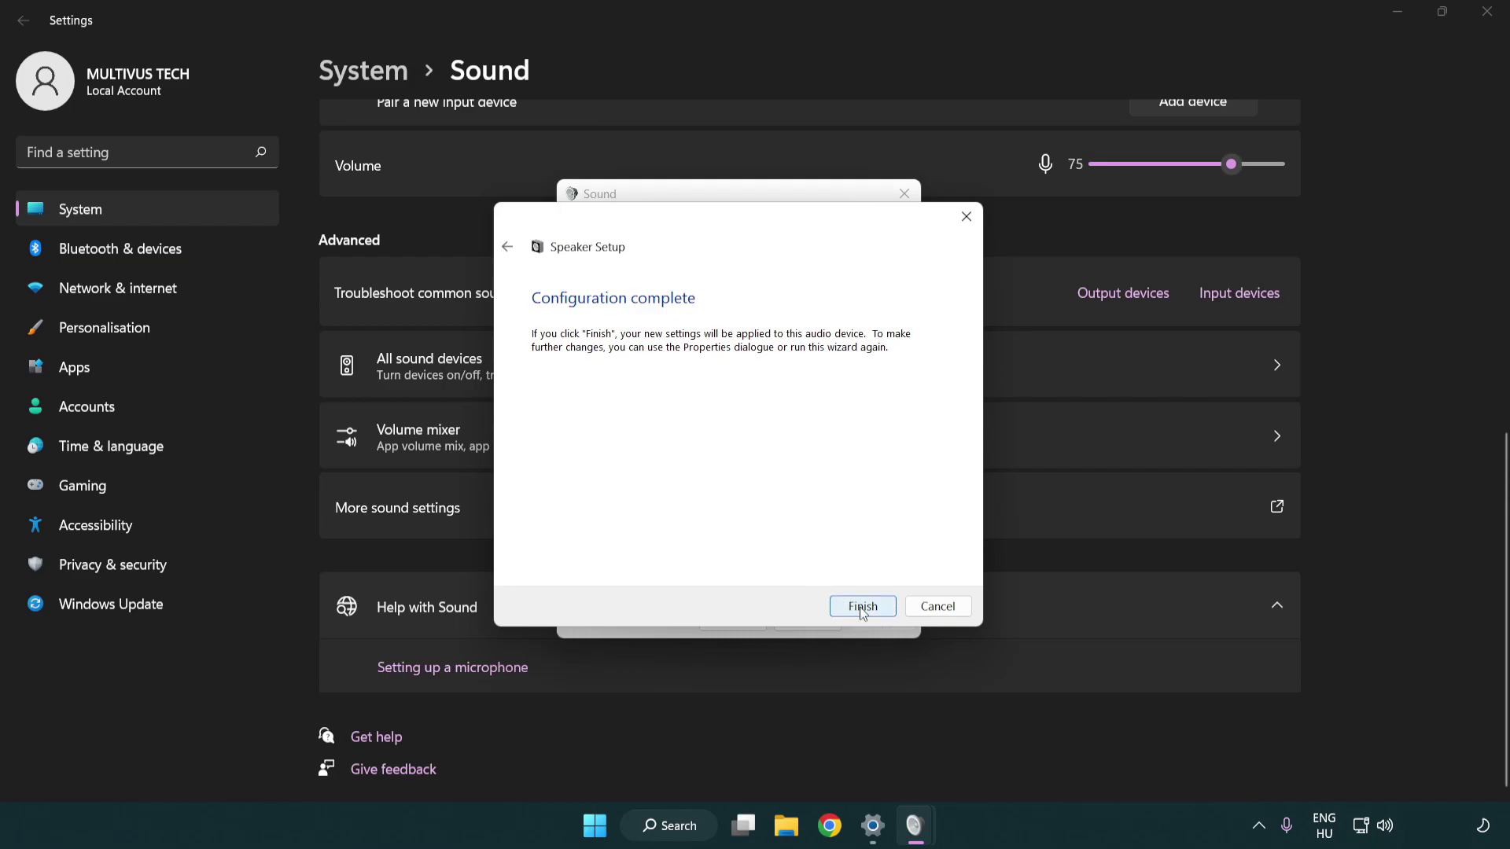
pyautogui.click(862, 606)
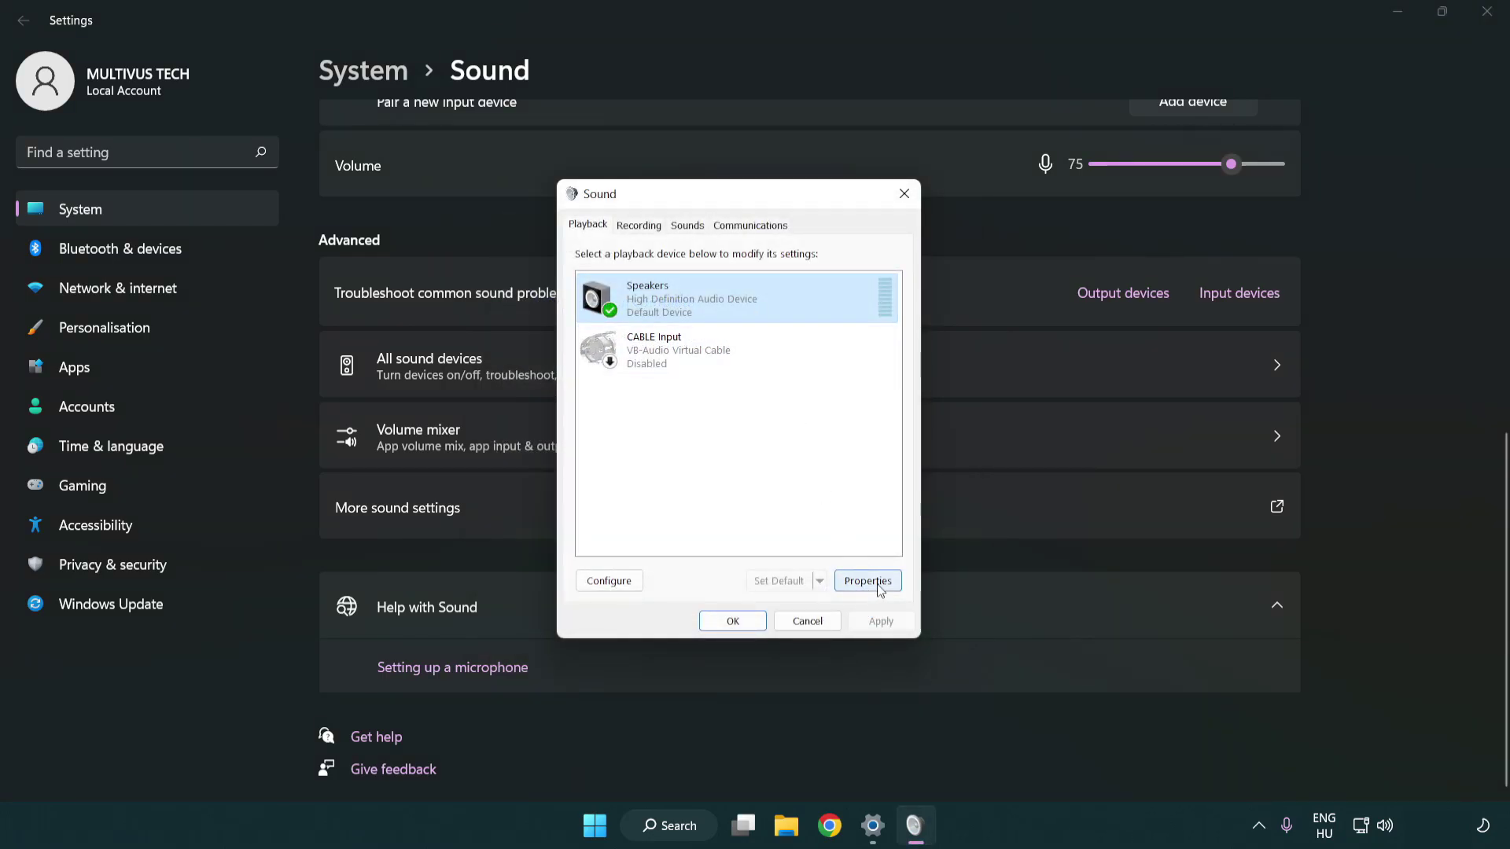
# - Turn off all sound enhancements in the Speakers properties
pyautogui.click(878, 590)
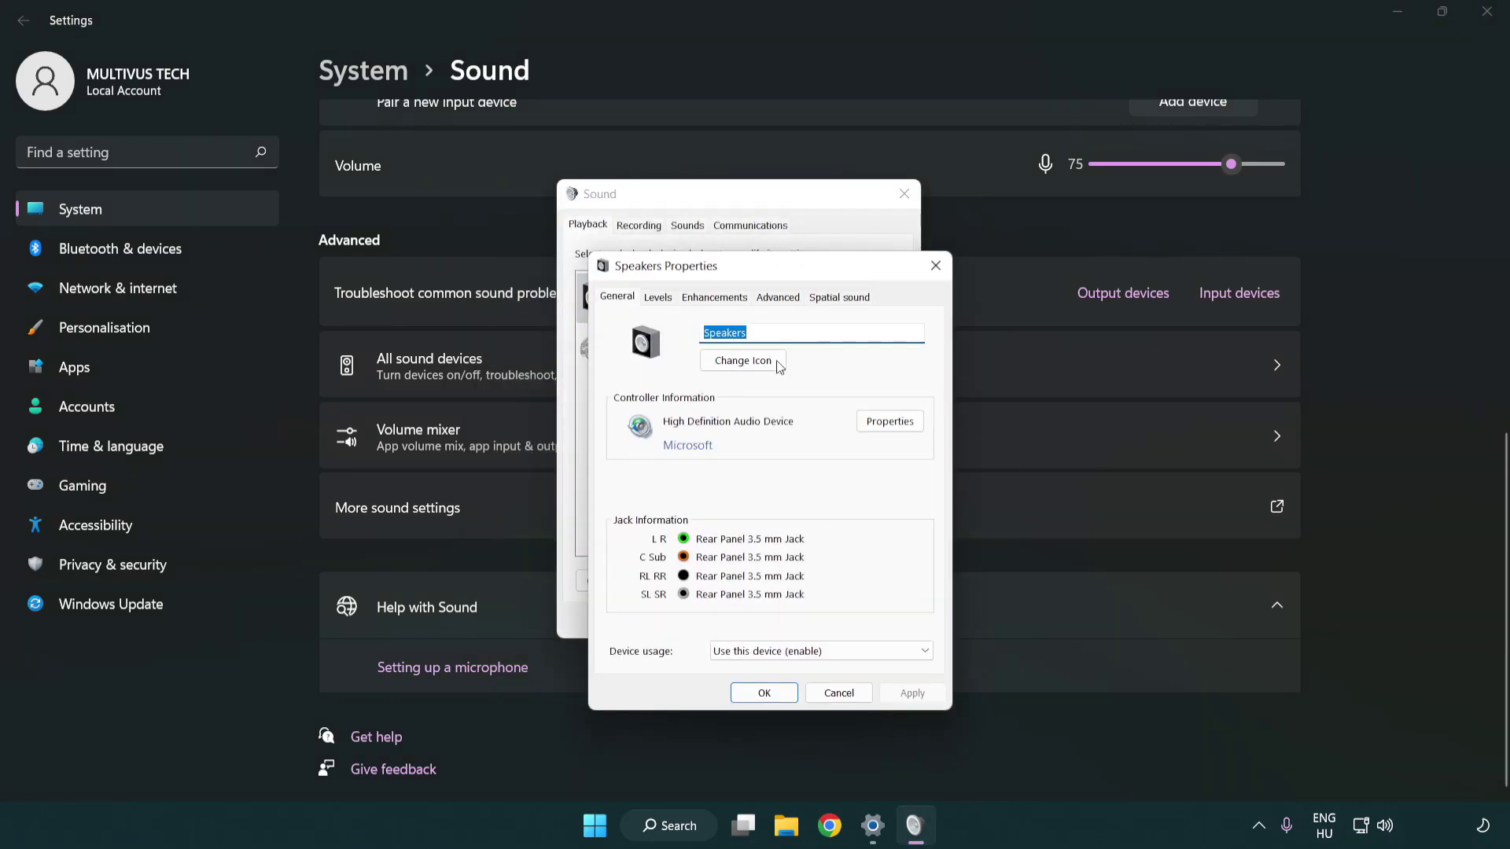
pyautogui.moveTo(762, 268); pyautogui.dragTo(732, 201)
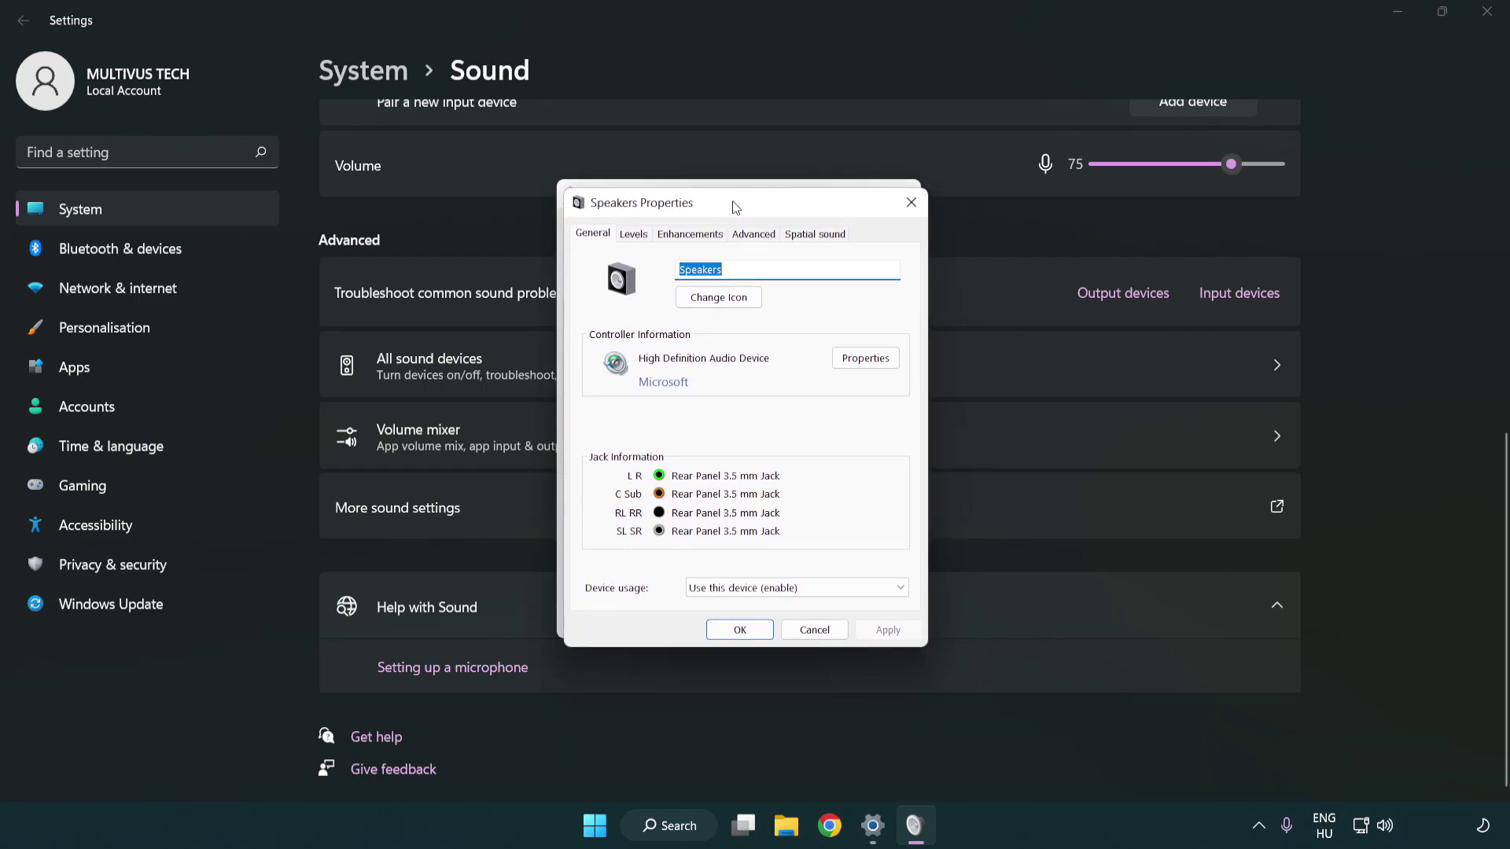
pyautogui.click(693, 235)
pyautogui.click(596, 316)
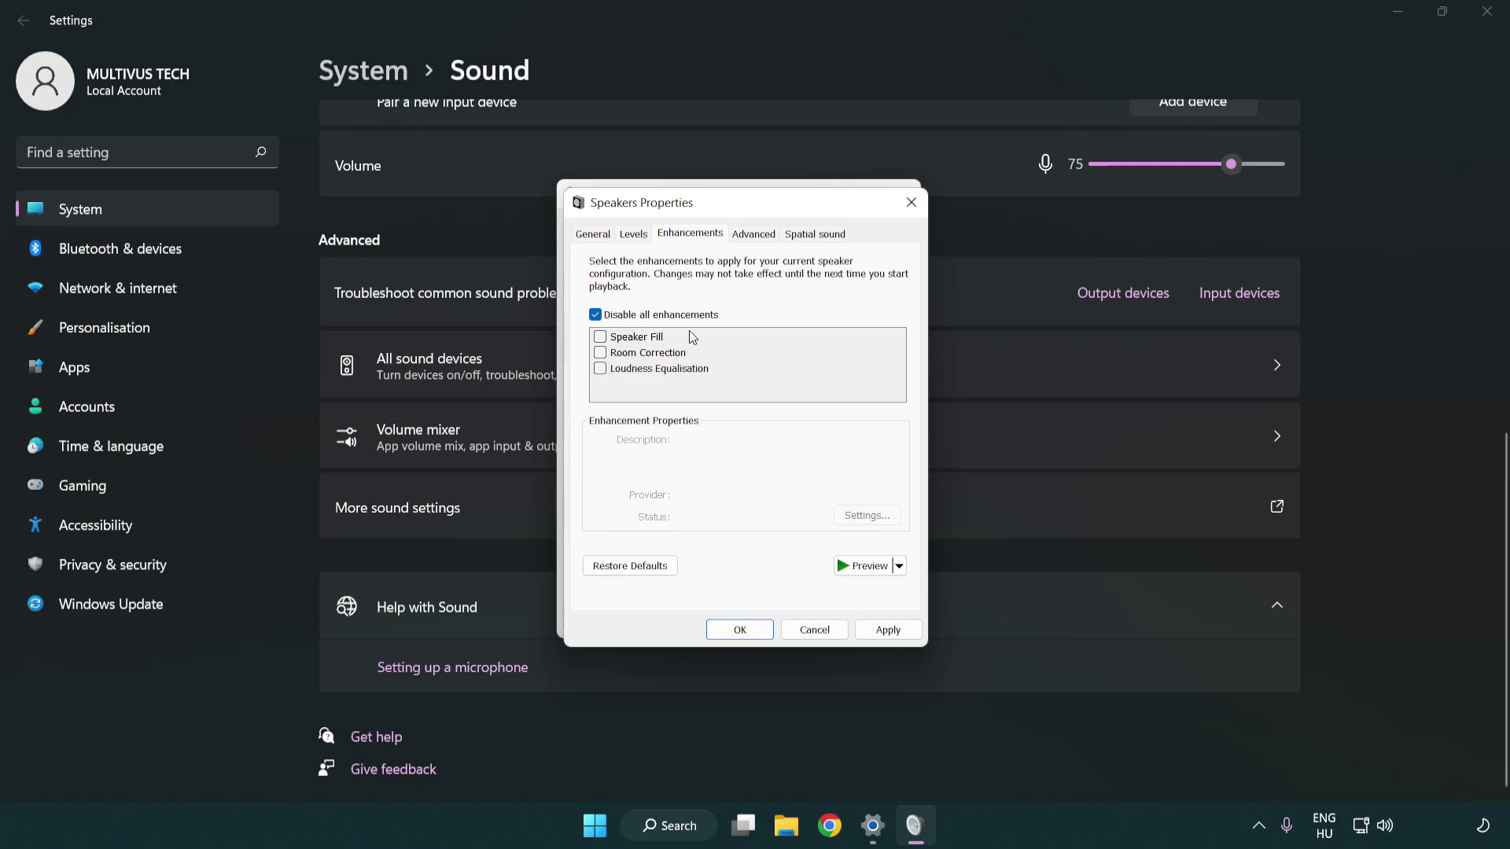
# - Set the Speakers default format to 16 bit, 48000 Hz (DVD Quality) and close the sound dialogs
pyautogui.click(757, 241)
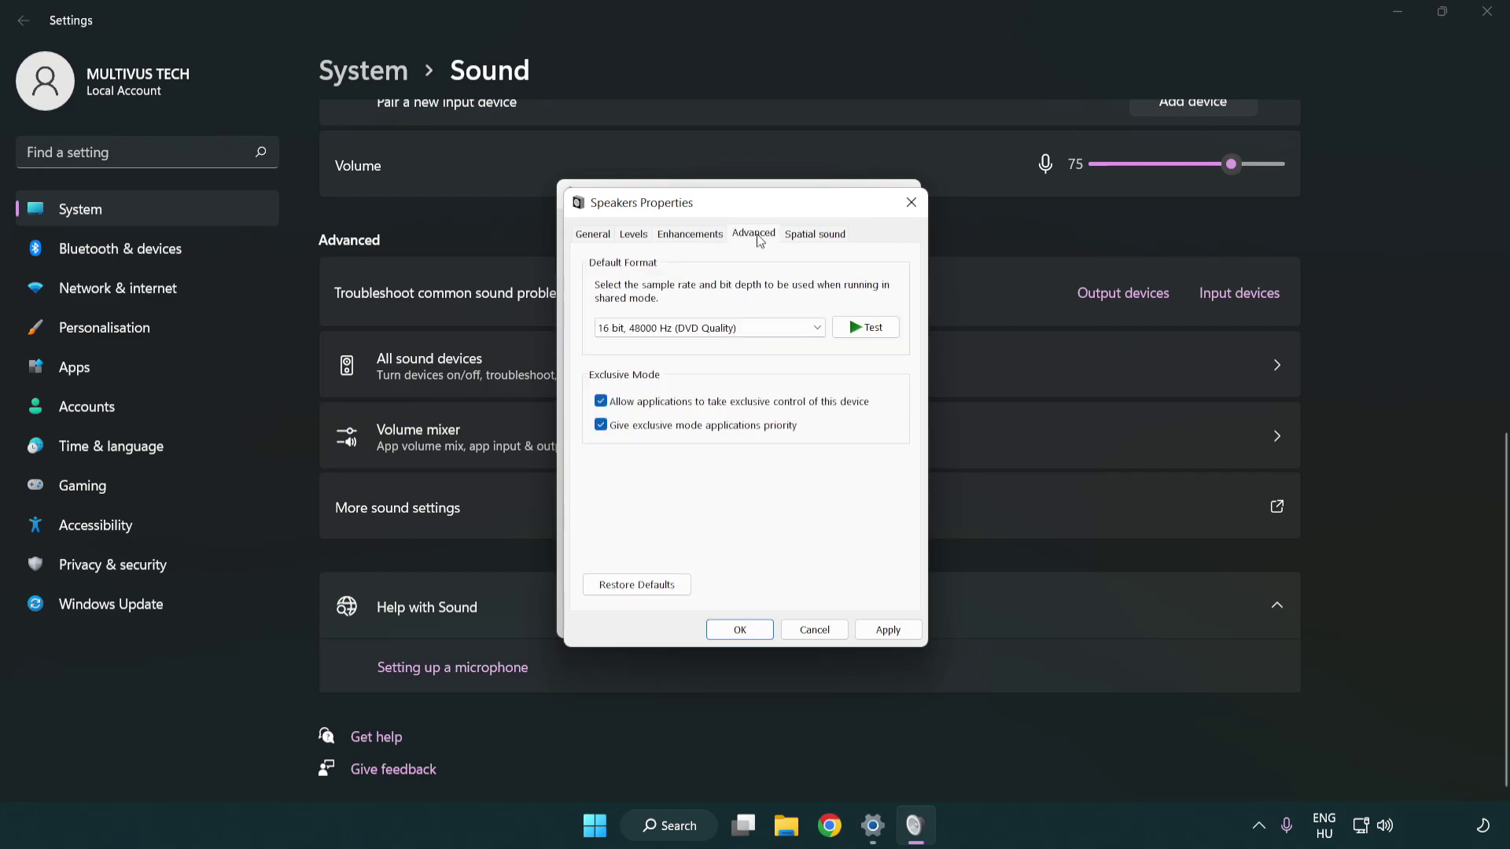
pyautogui.click(668, 330)
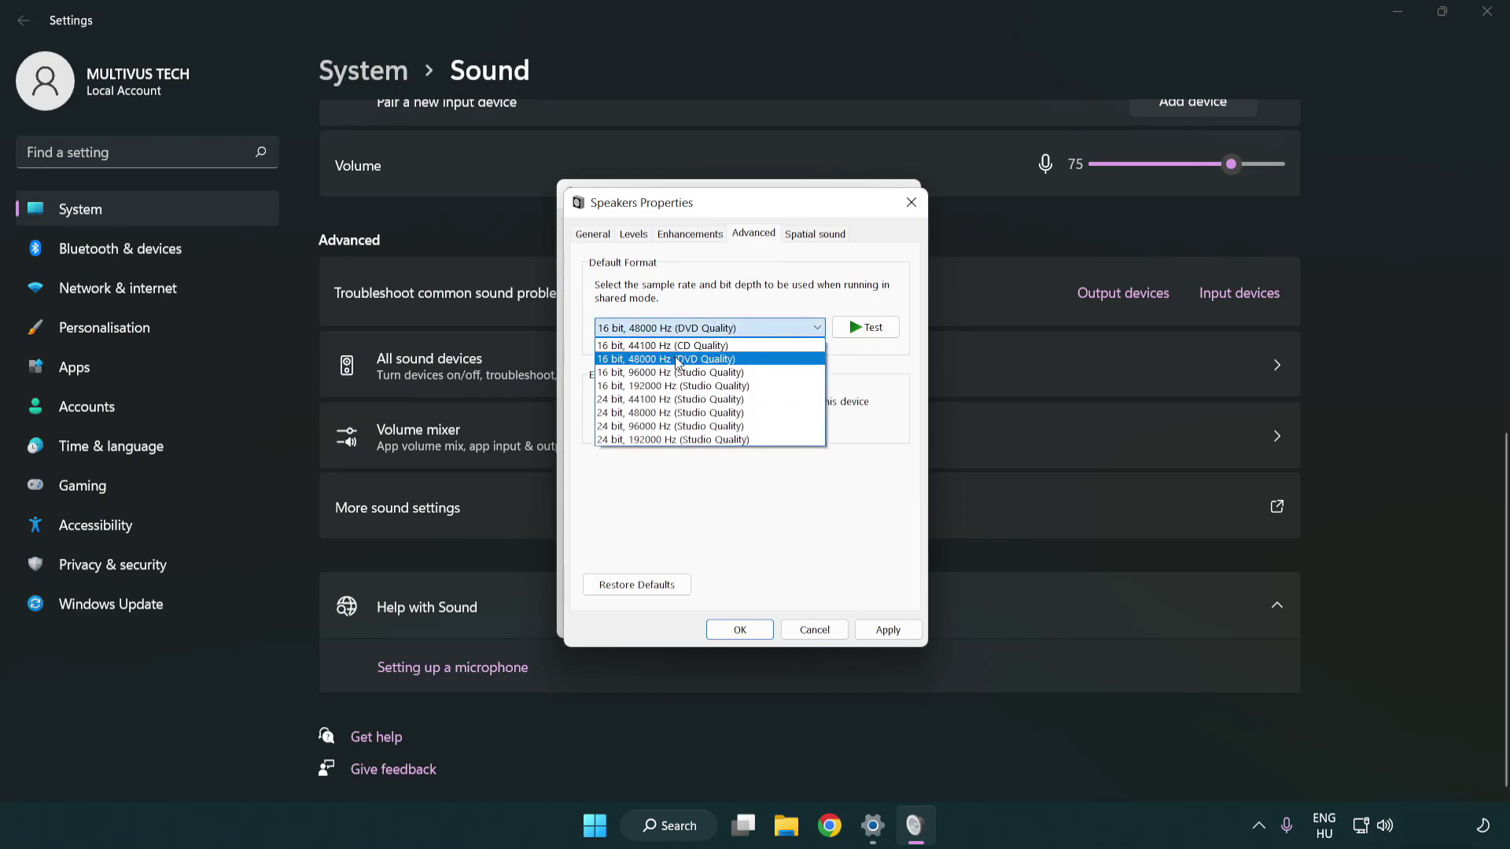
pyautogui.click(678, 358)
pyautogui.click(885, 630)
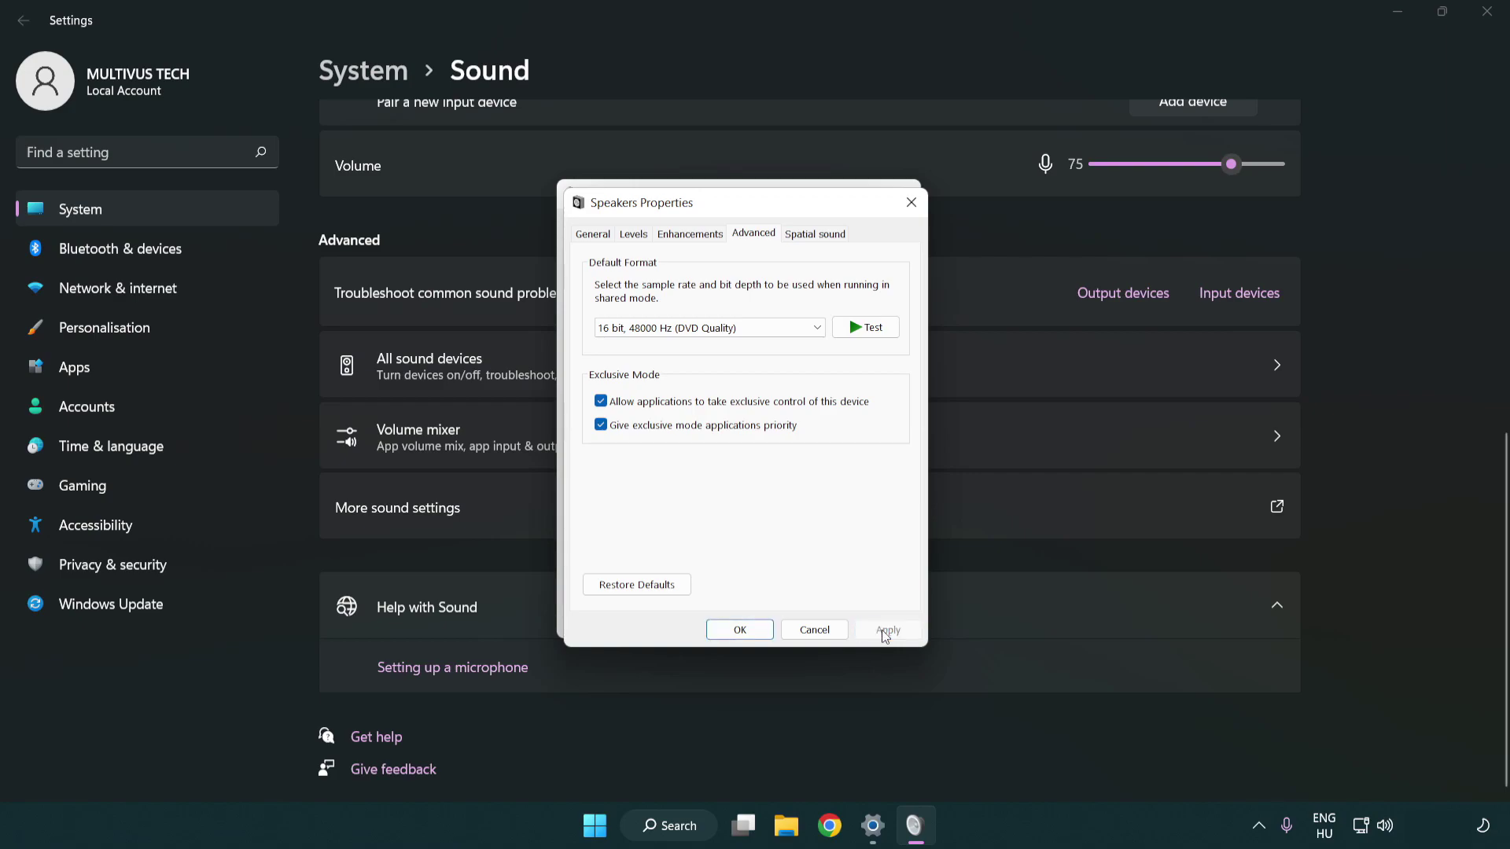
pyautogui.click(739, 629)
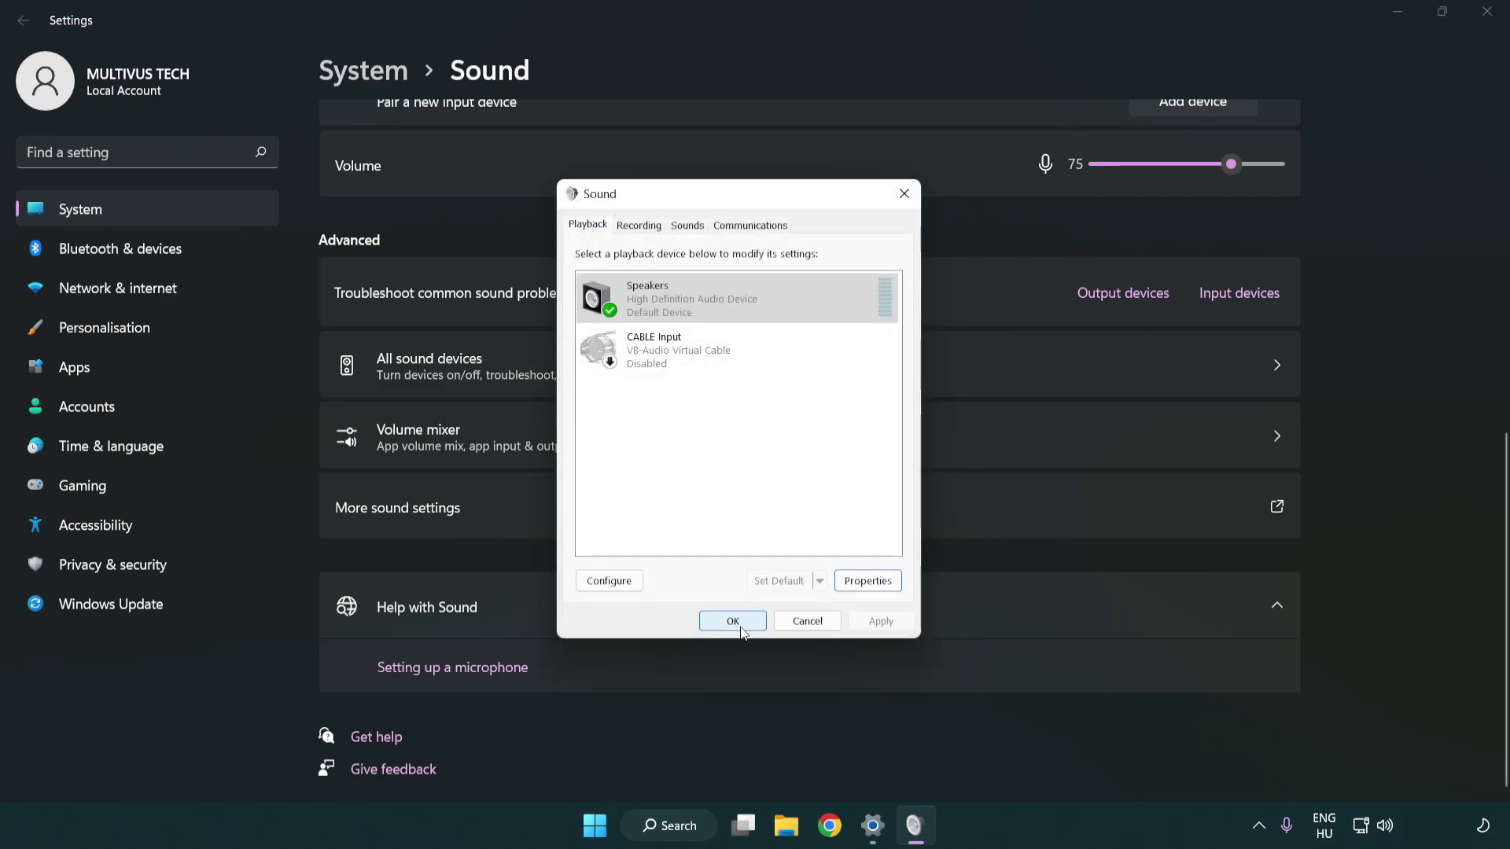
pyautogui.click(733, 622)
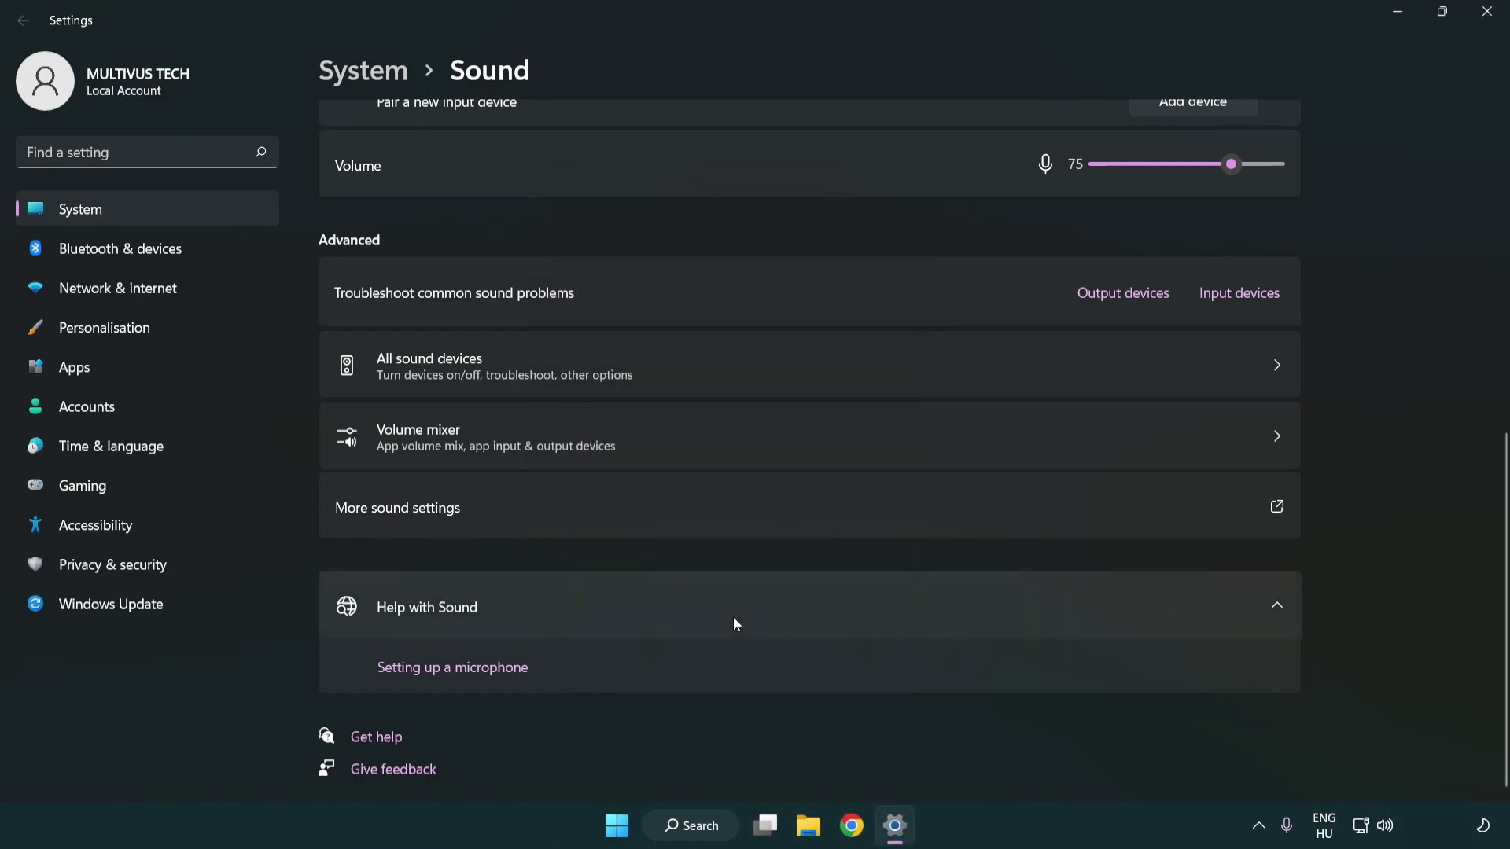
# - Close the Settings window and bring up the Start menu's power options
pyautogui.click(1486, 10)
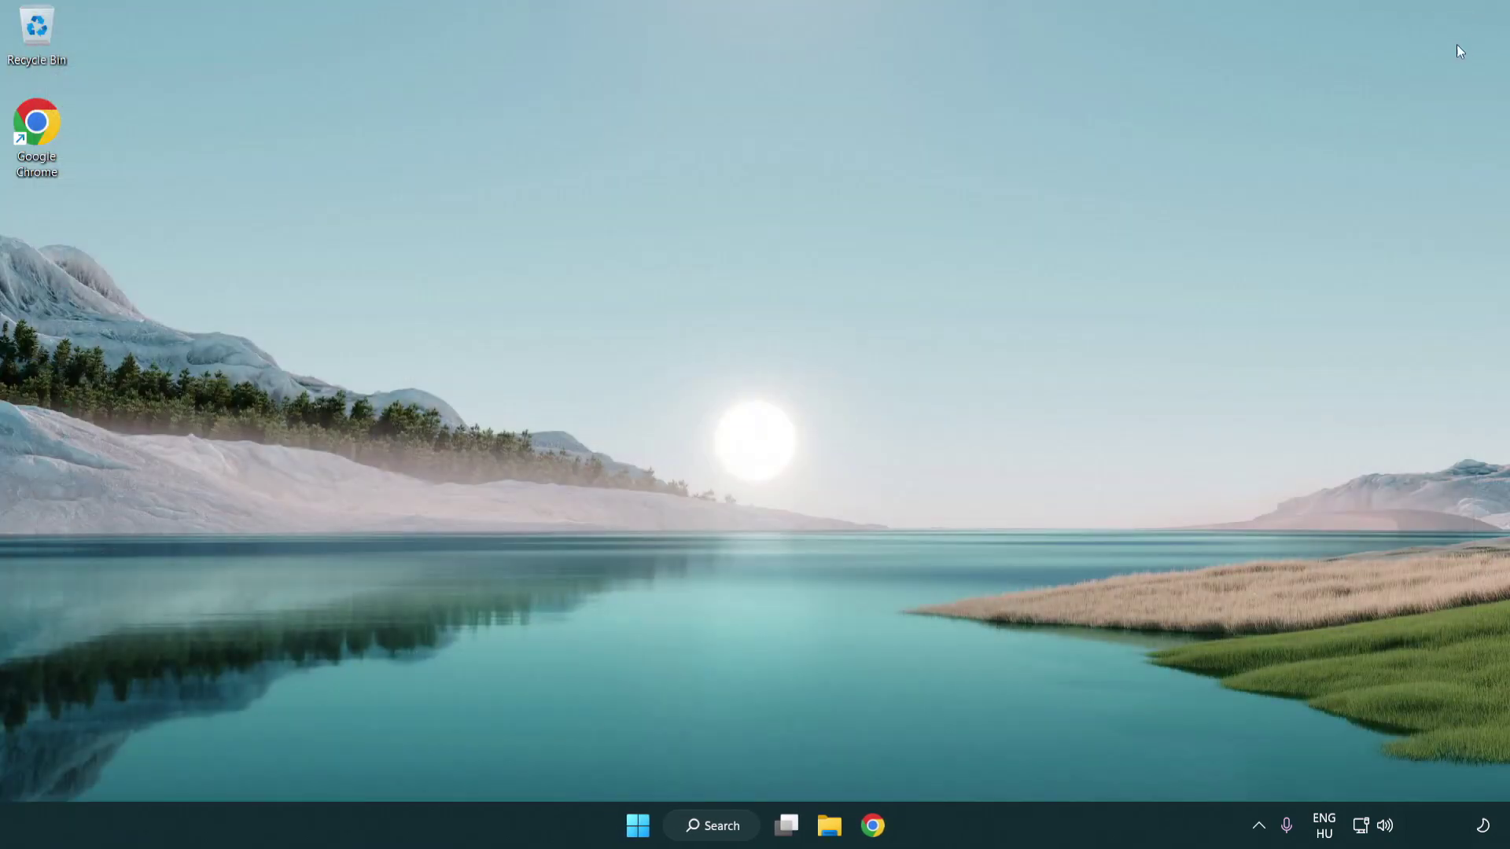
pyautogui.click(638, 825)
pyautogui.click(999, 760)
# - Search Windows for Device Manager
pyautogui.click(728, 831)
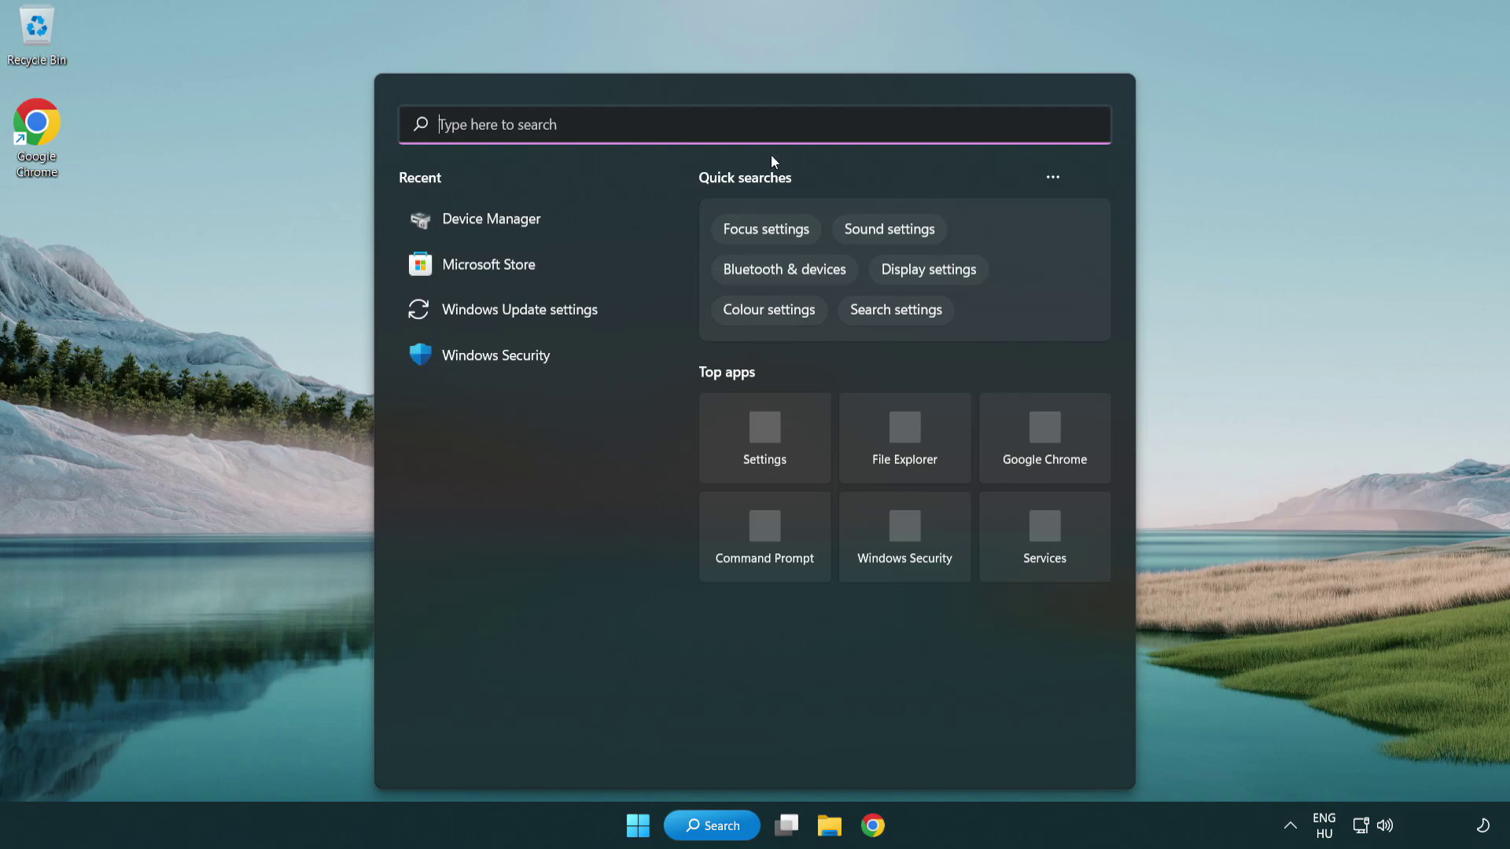
pyautogui.write('device ')
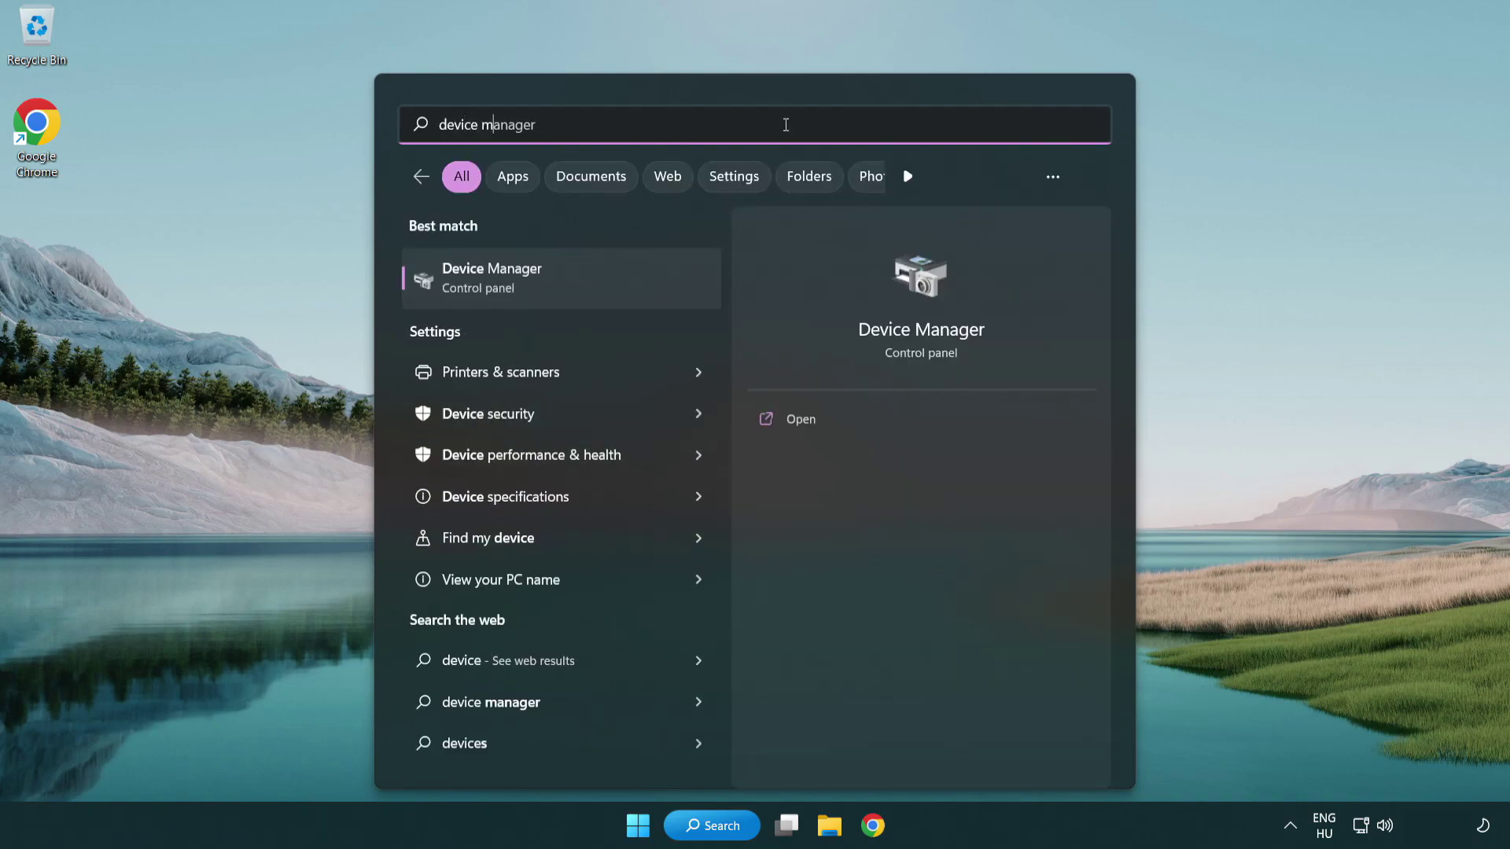
pyautogui.write('manager')
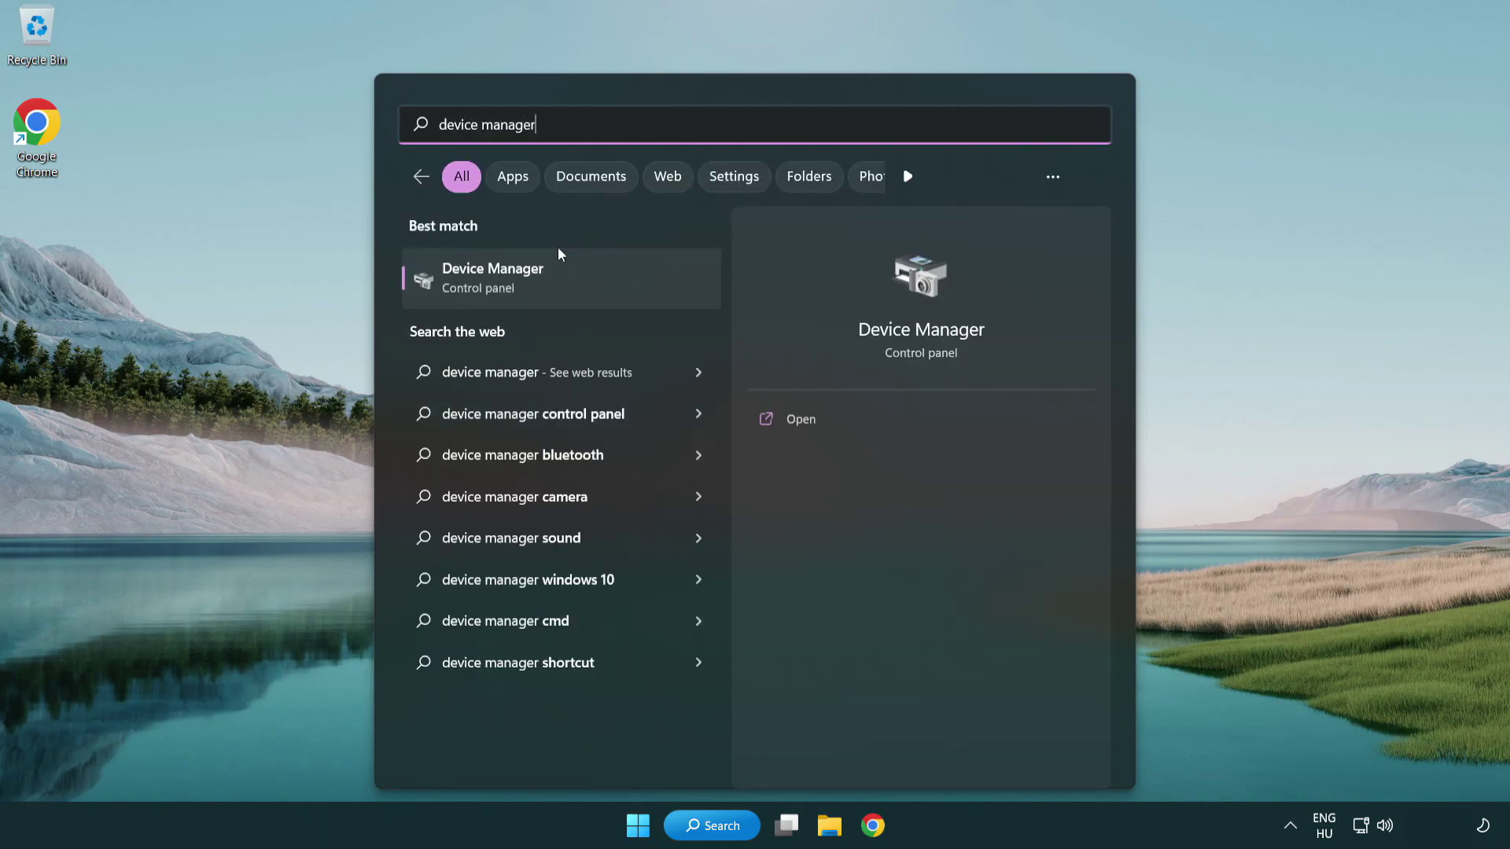
# - Launch Update driver for High Definition Audio Device under Sound, video and game controllers
pyautogui.click(618, 289)
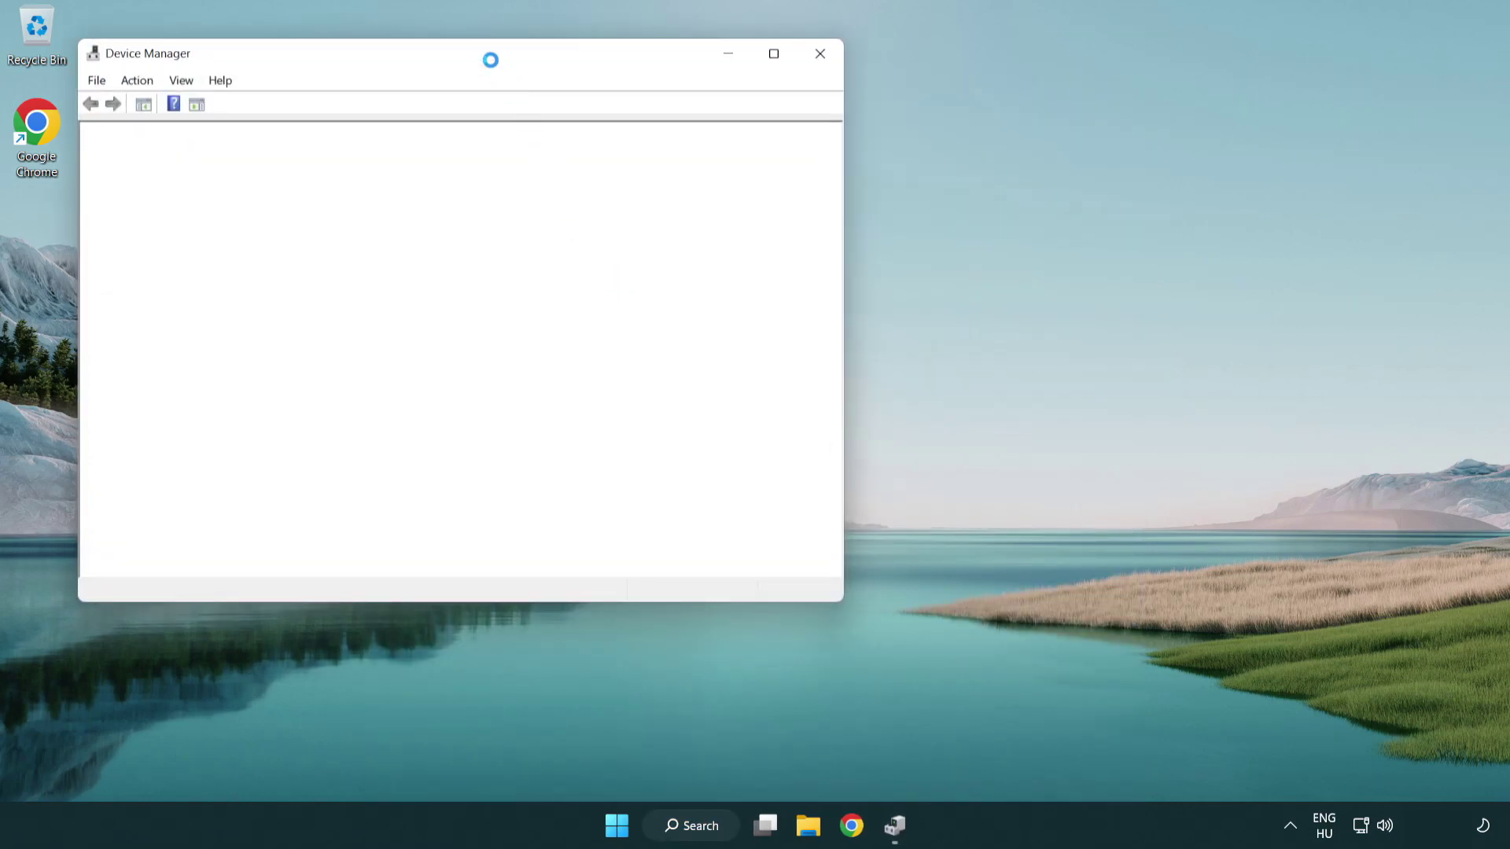
pyautogui.moveTo(479, 51); pyautogui.dragTo(762, 140)
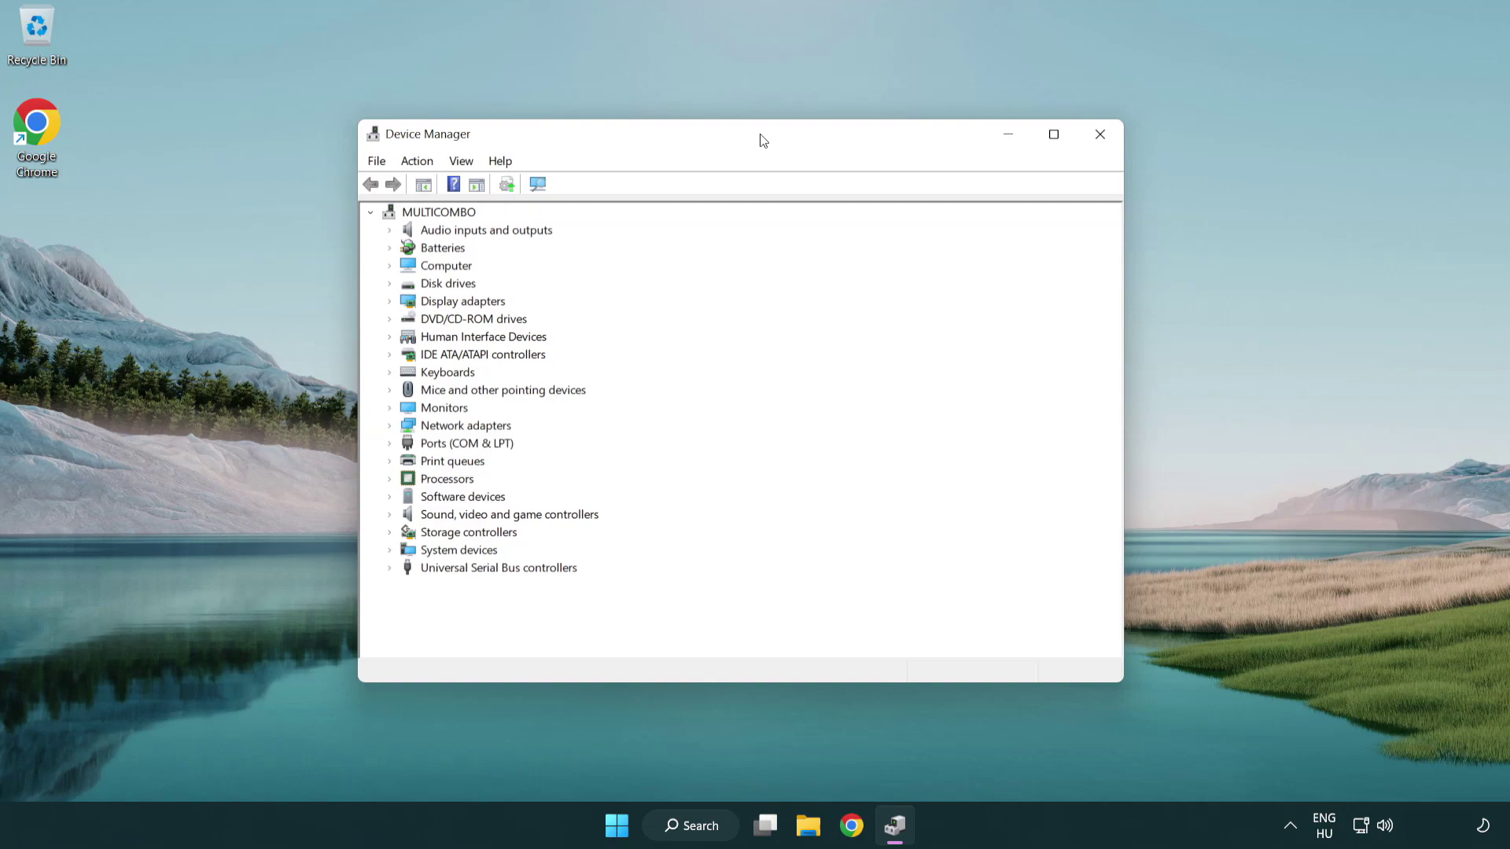
pyautogui.click(420, 517)
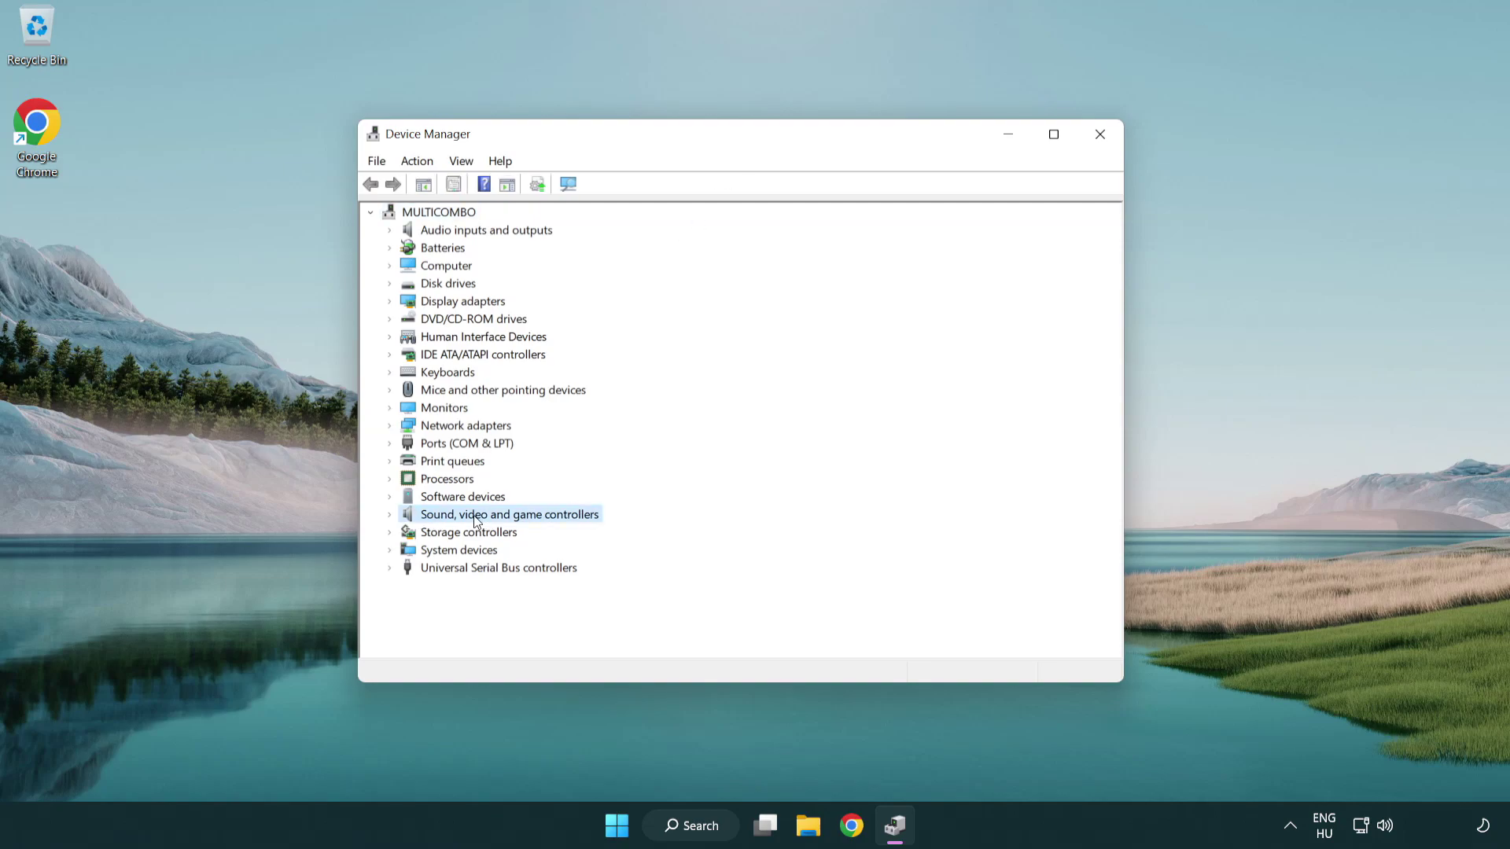
pyautogui.click(389, 515)
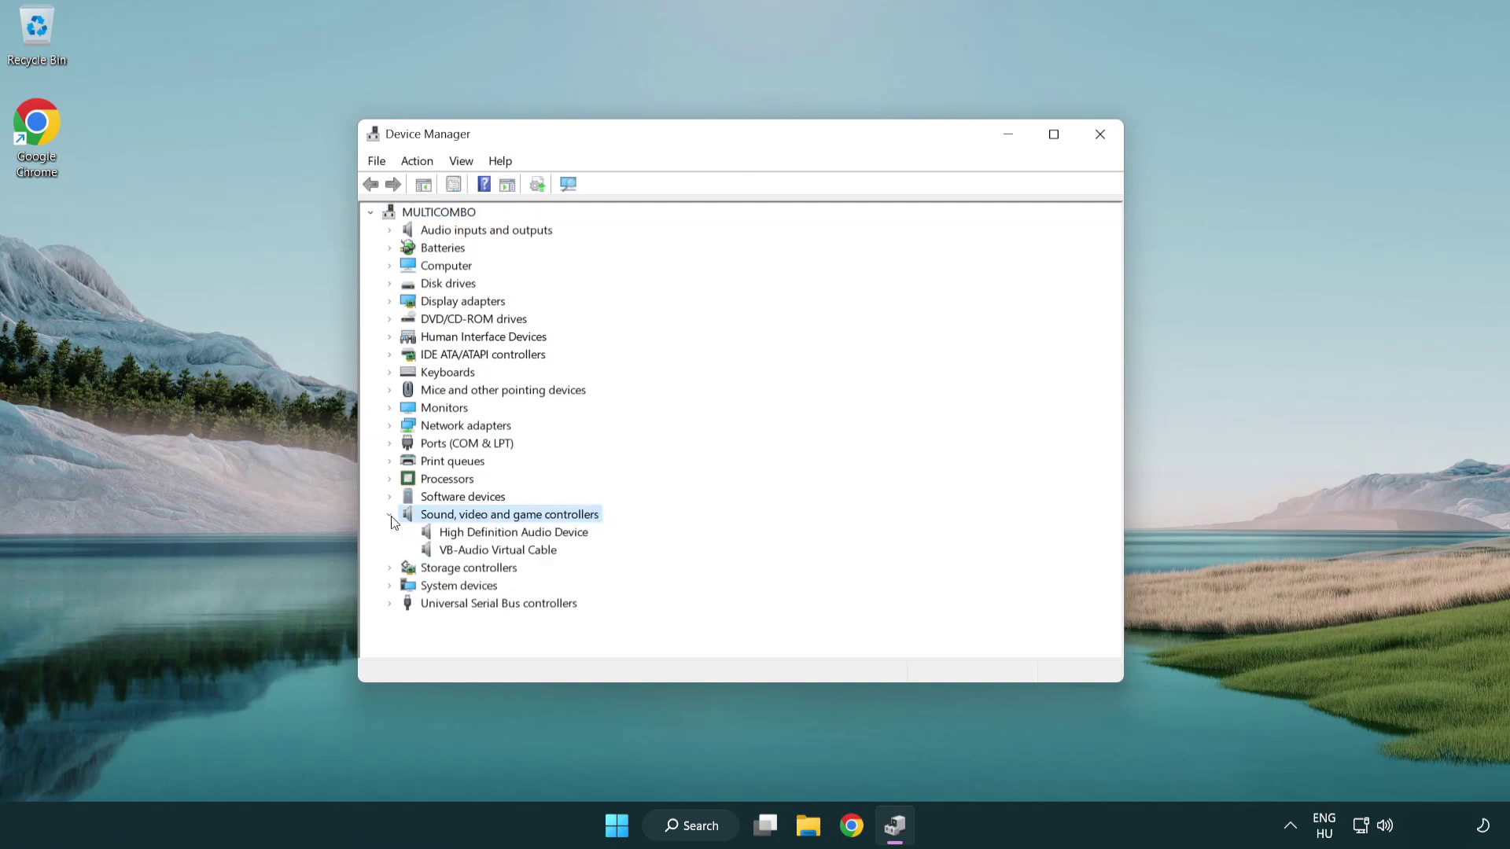
pyautogui.click(470, 536)
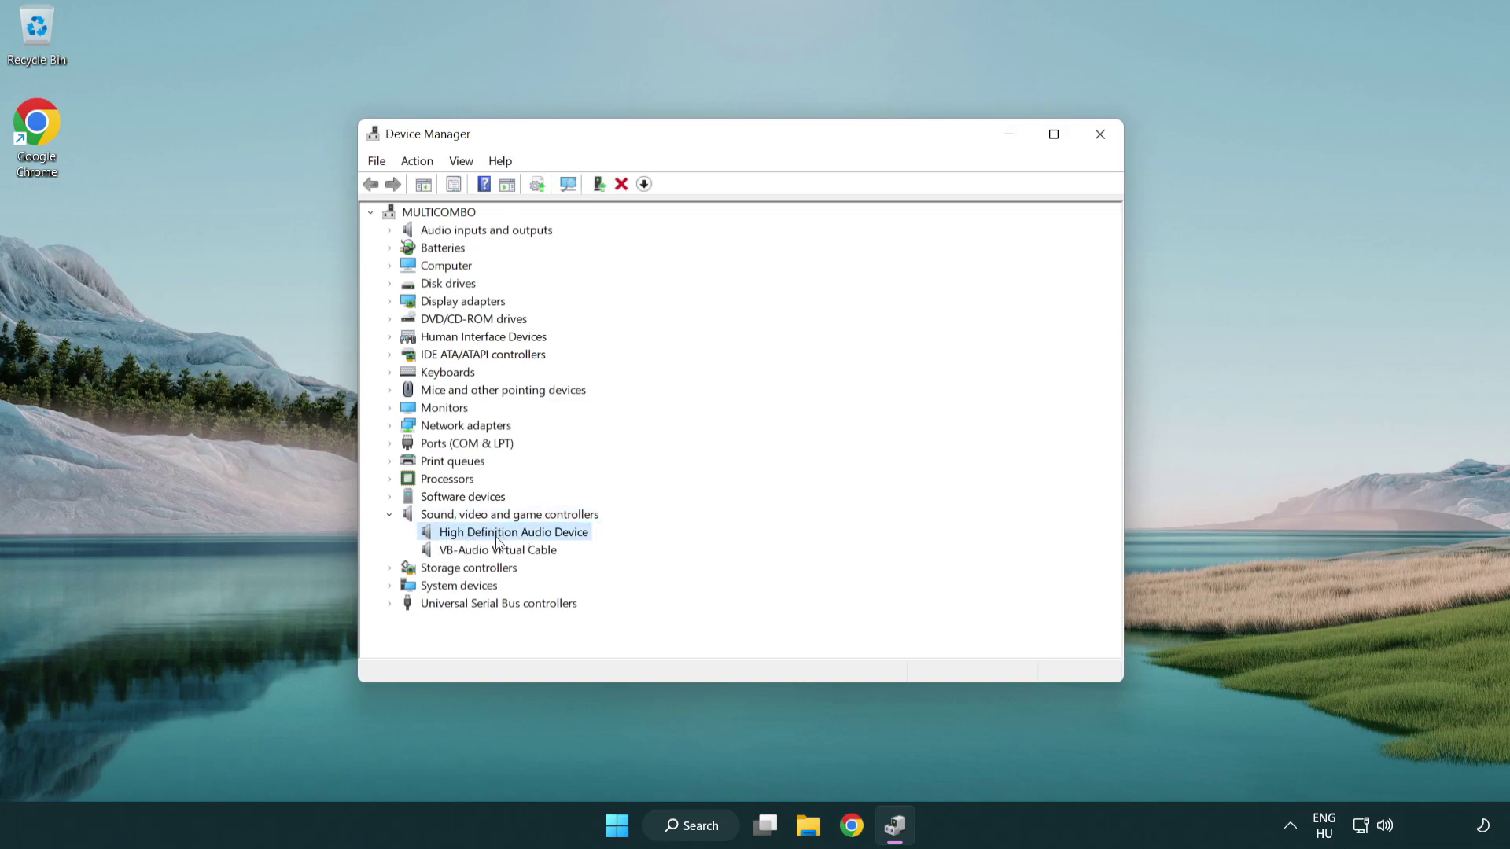
pyautogui.rightClick(527, 533)
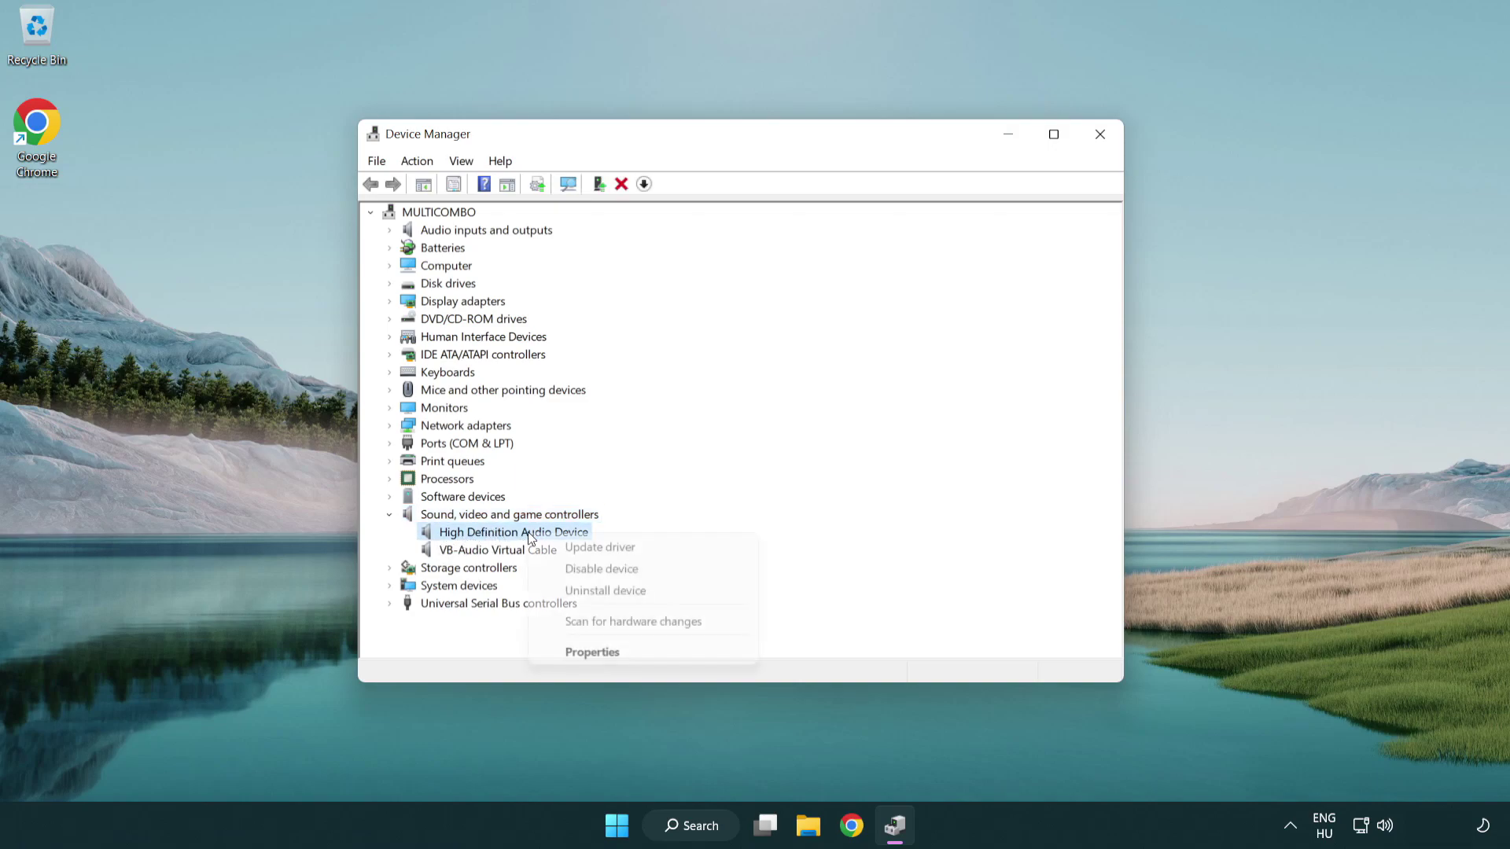
pyautogui.click(651, 548)
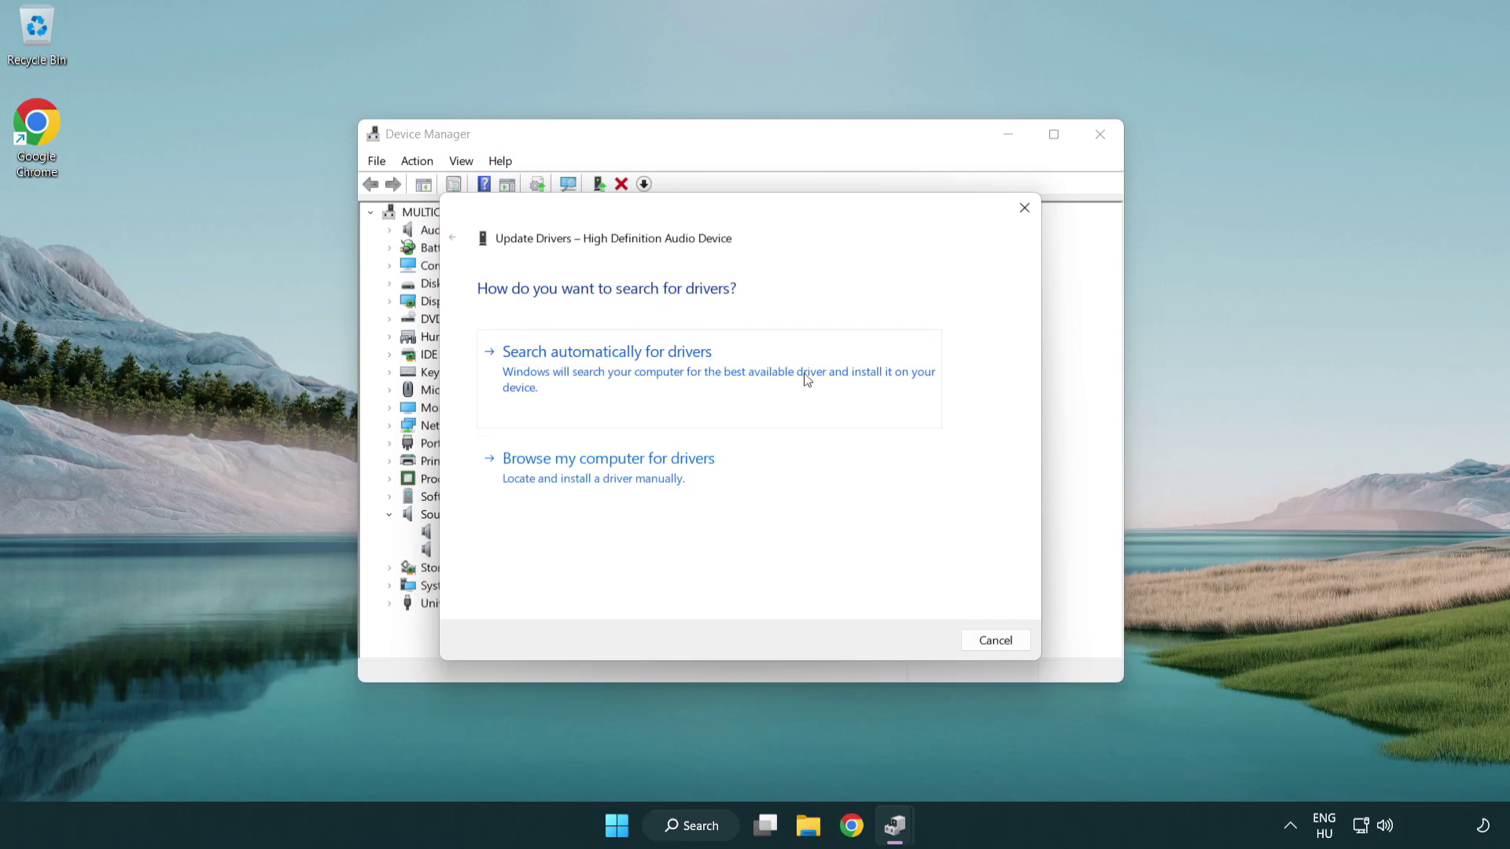
# - Reinstall the High Definition Audio Device driver from the local compatible-drivers list, accepting the warning
pyautogui.click(610, 495)
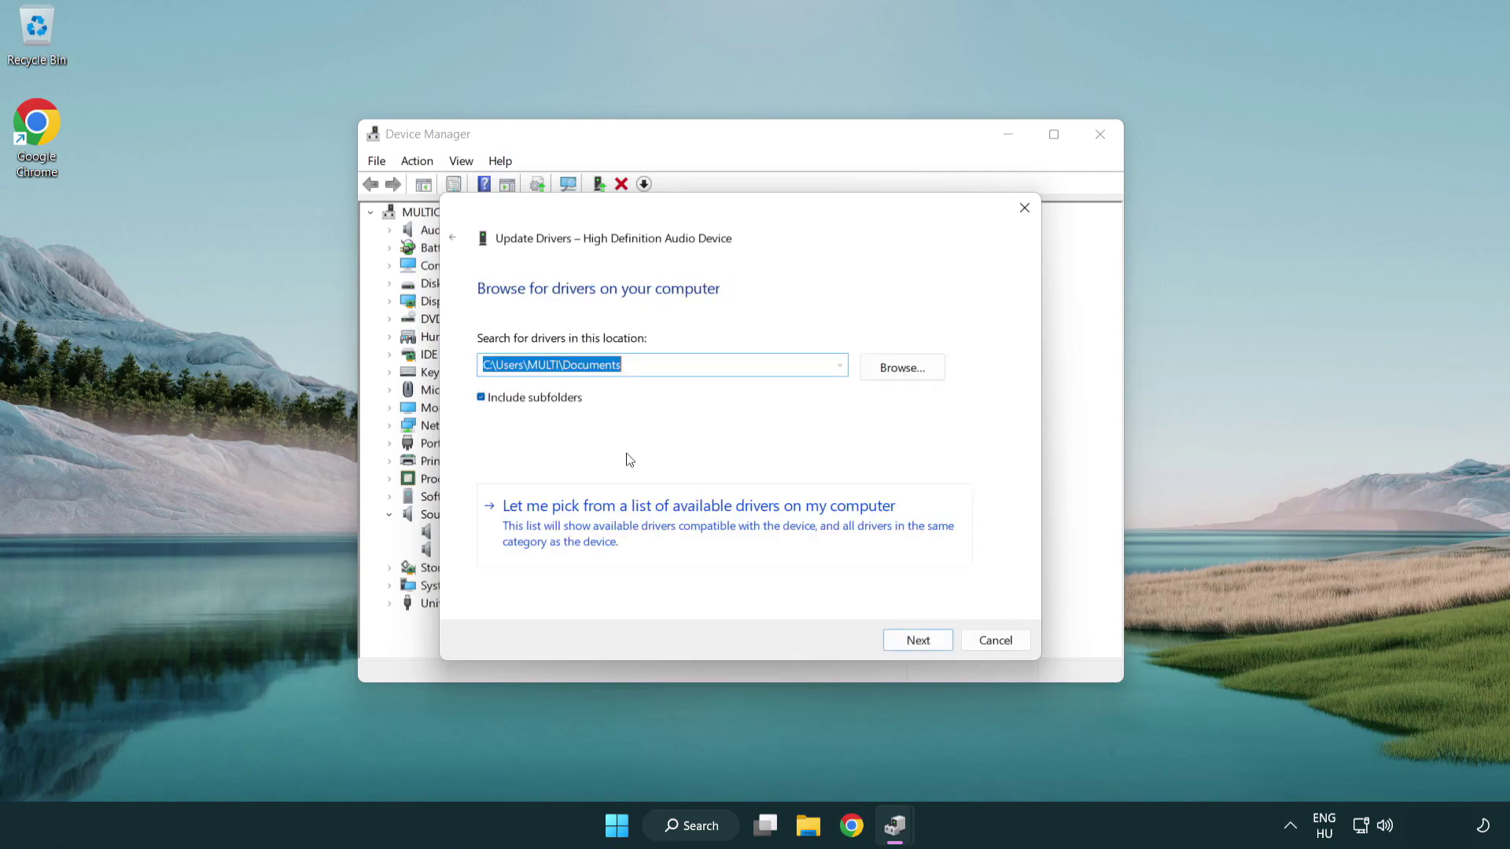
pyautogui.click(725, 533)
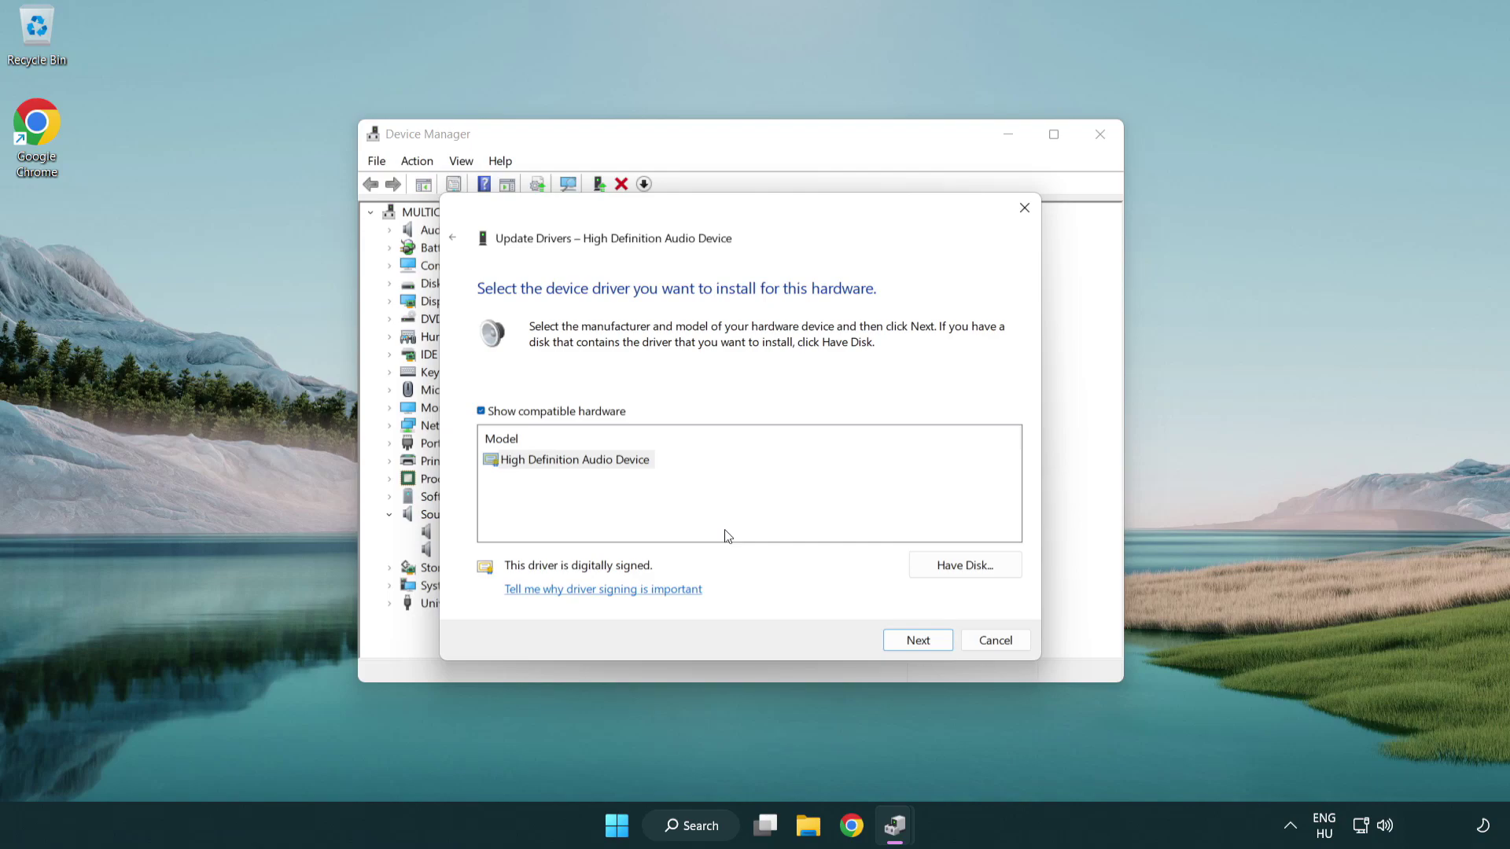
pyautogui.click(510, 477)
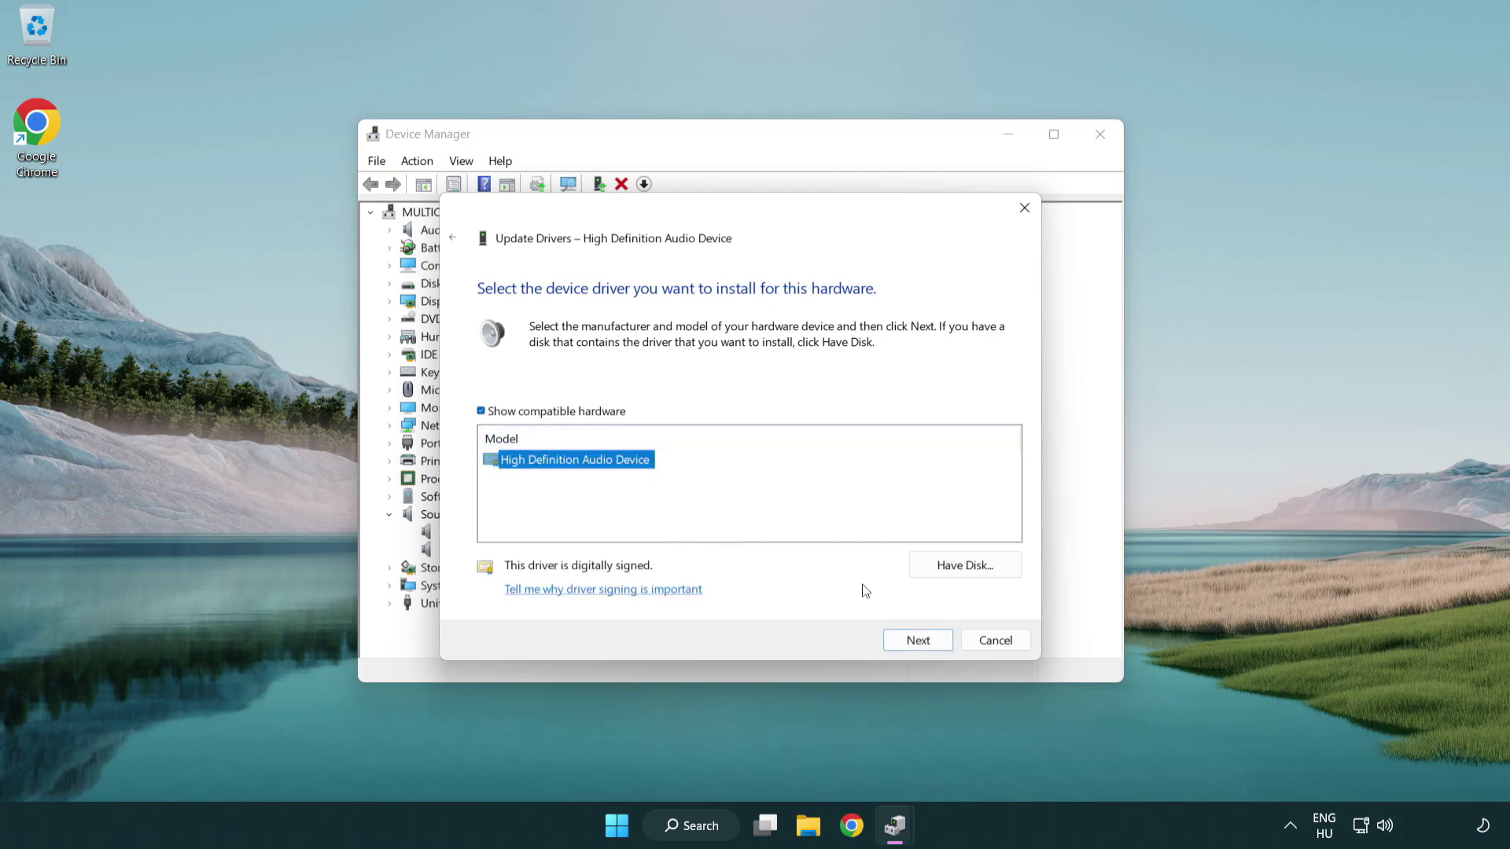
pyautogui.click(936, 647)
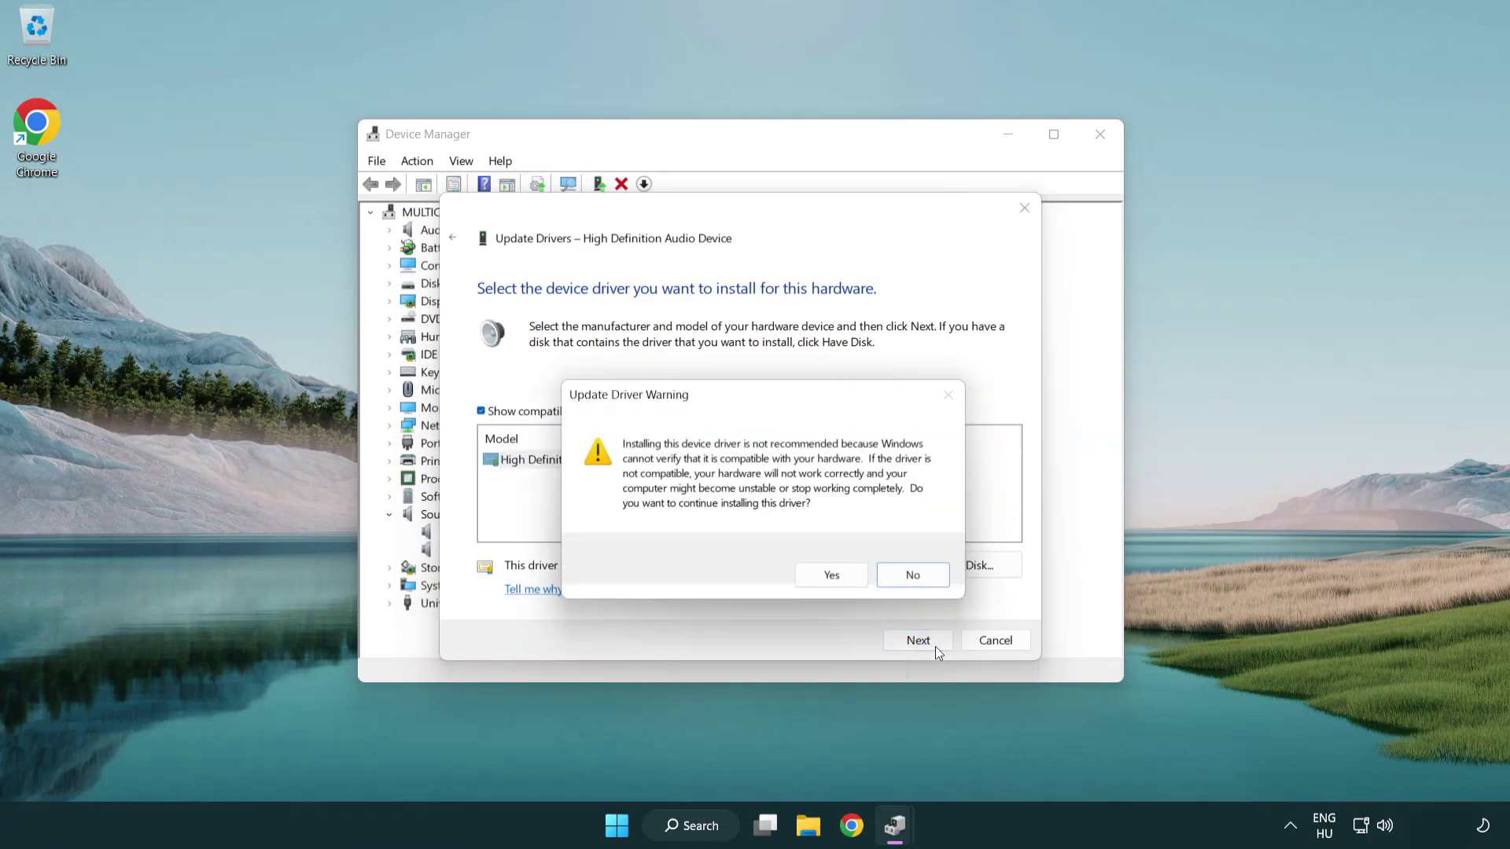
pyautogui.click(831, 575)
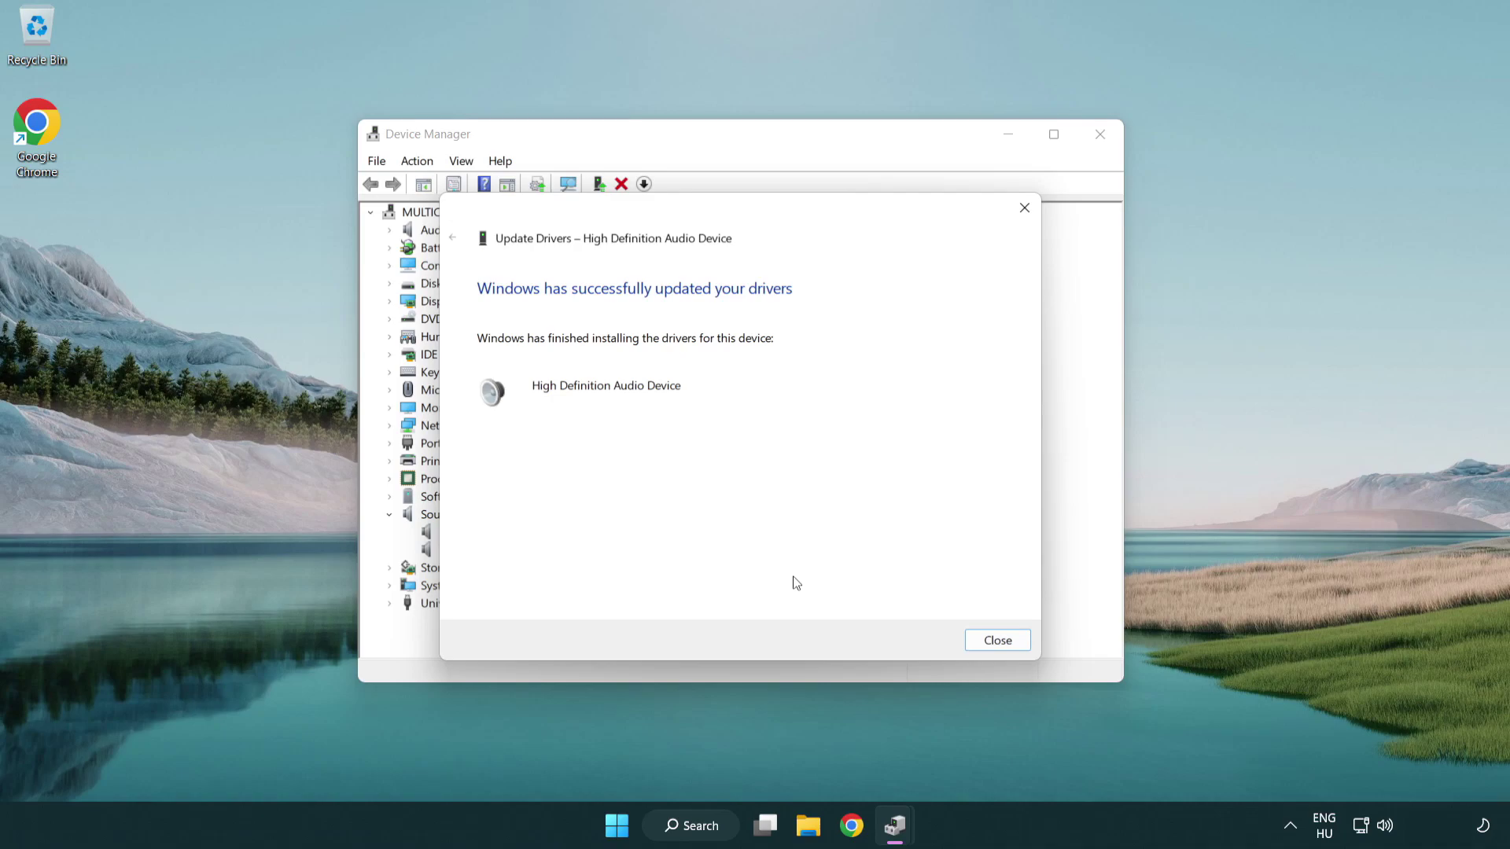
pyautogui.click(998, 641)
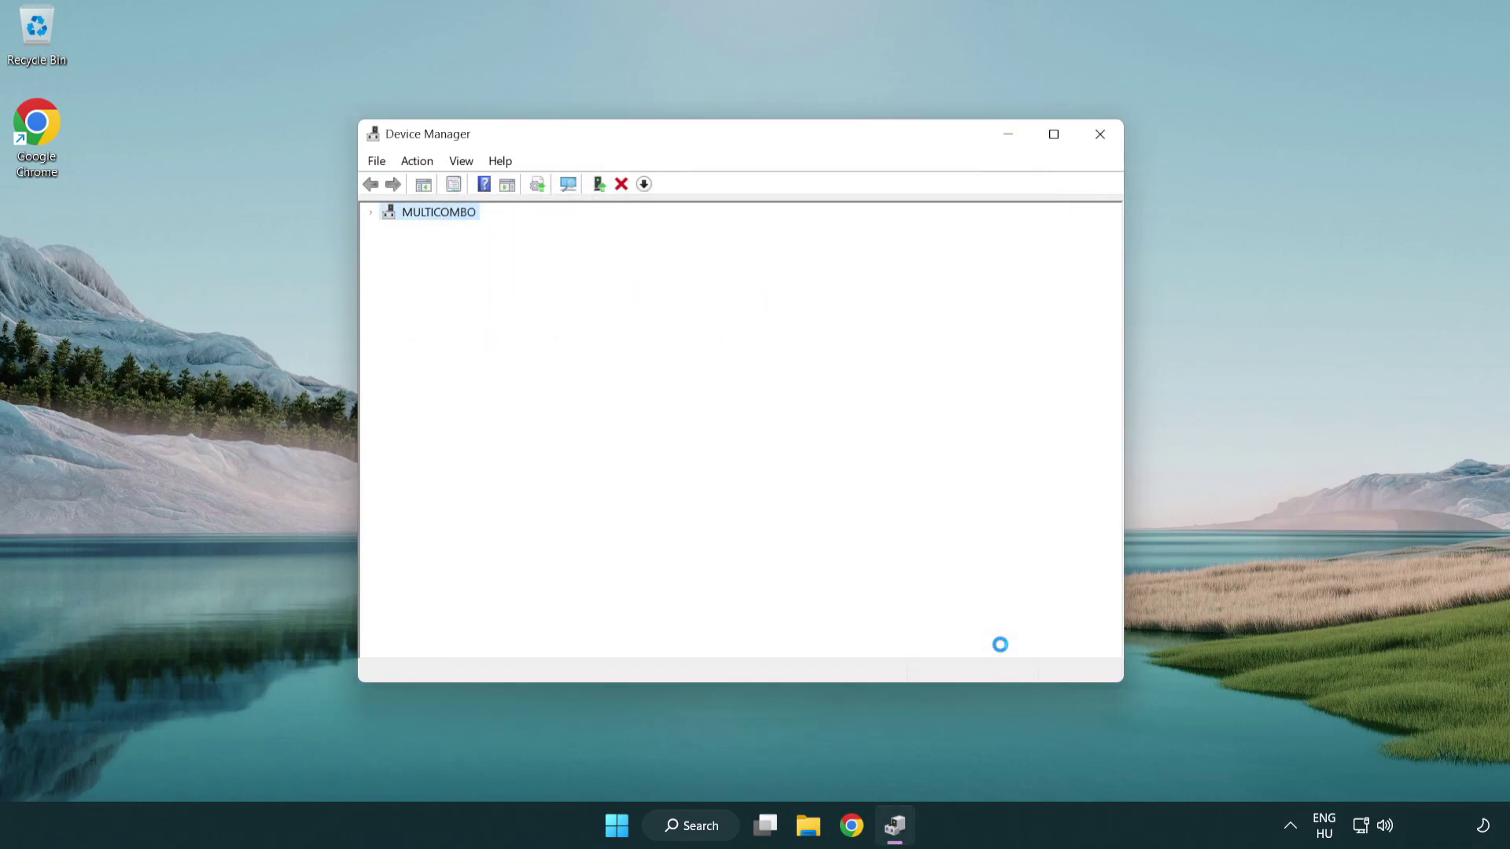
# - Close Device Manager, then bring up the Start menu and its power options before dismissing them
pyautogui.click(1101, 140)
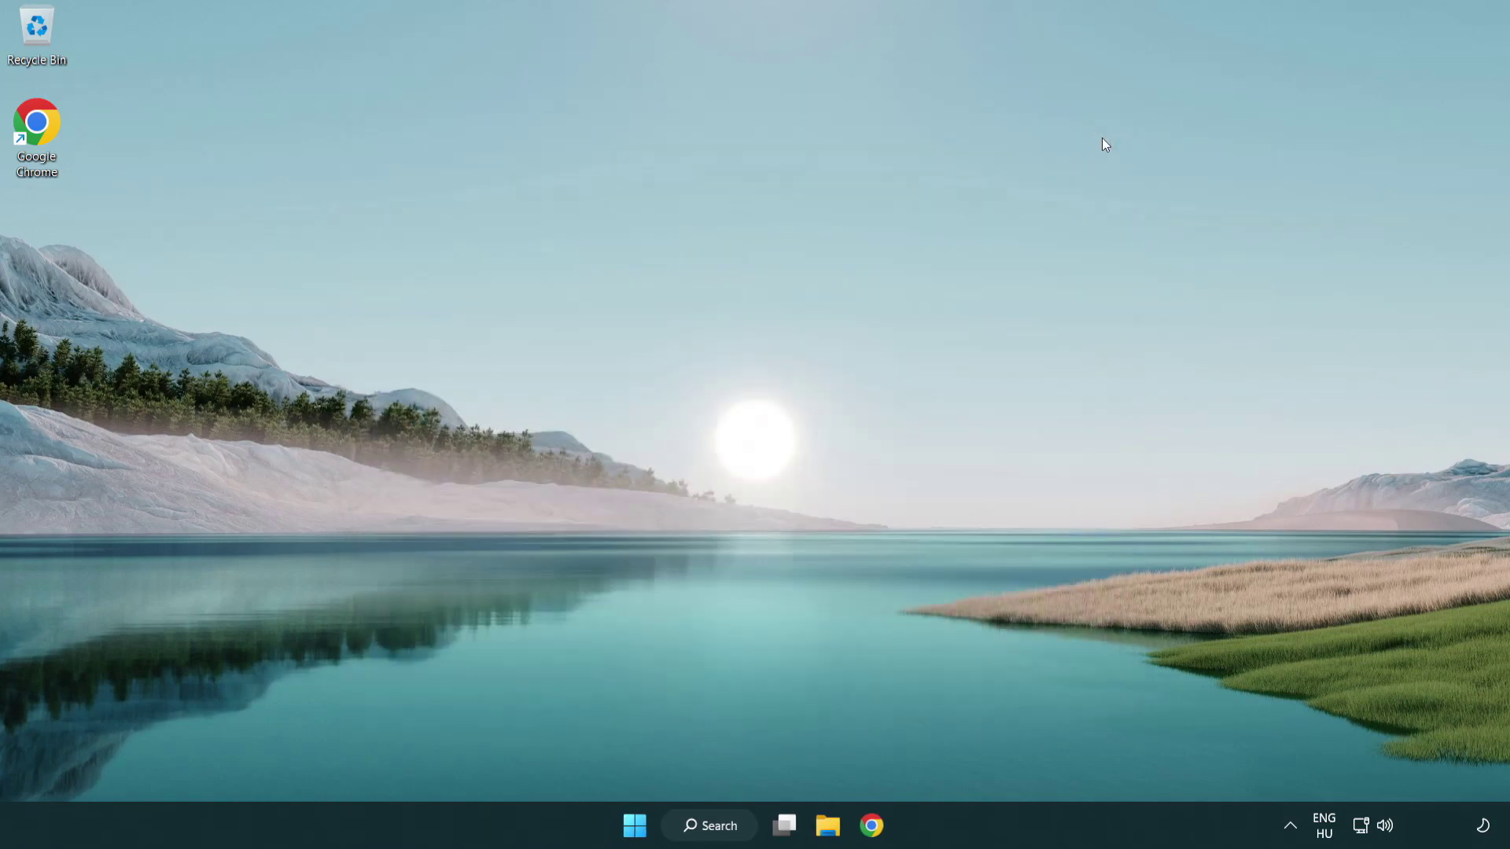
pyautogui.click(641, 824)
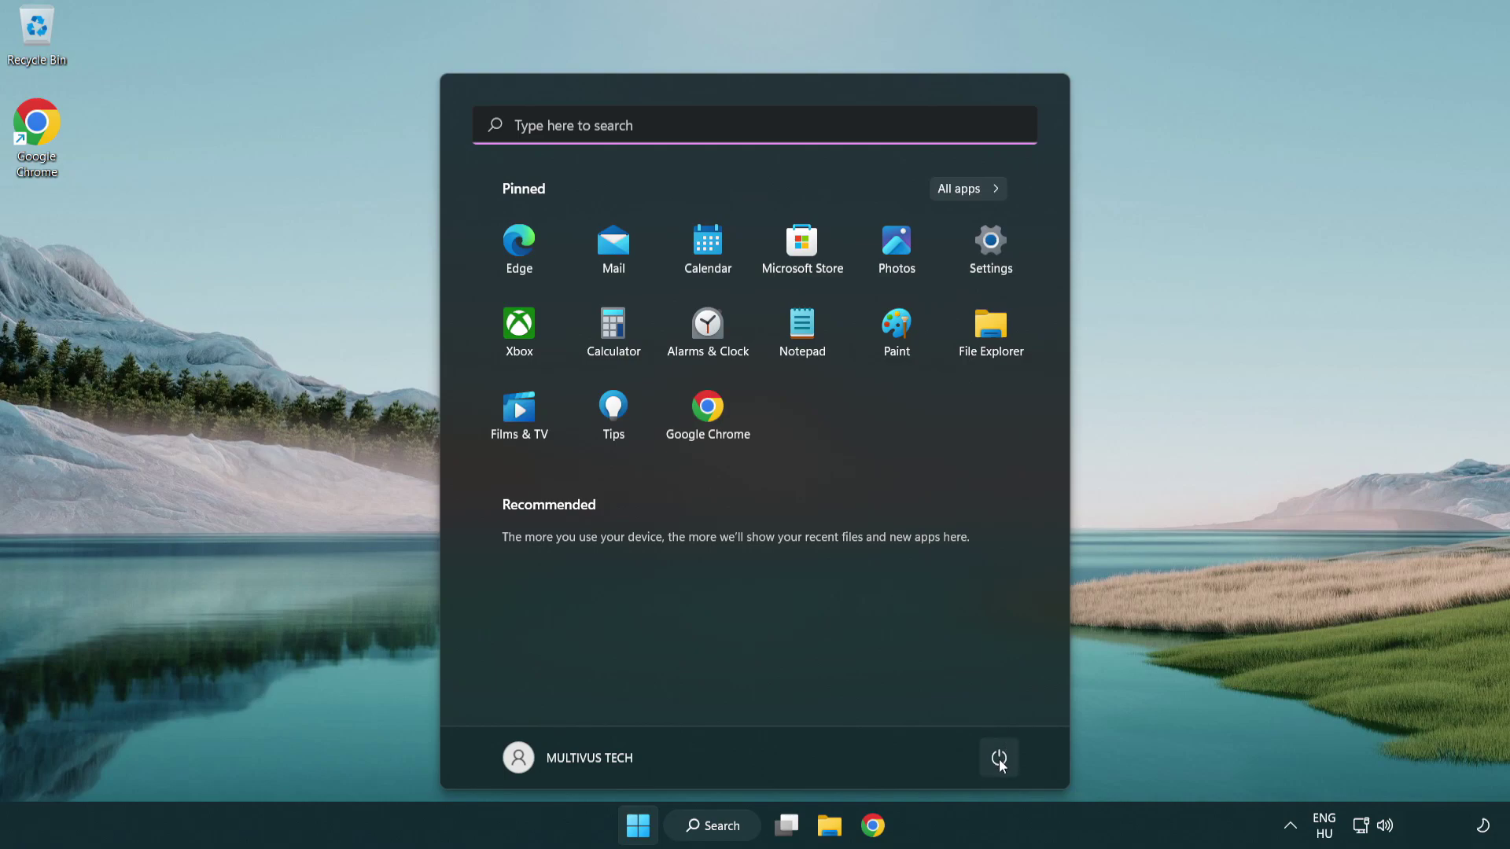
pyautogui.click(997, 757)
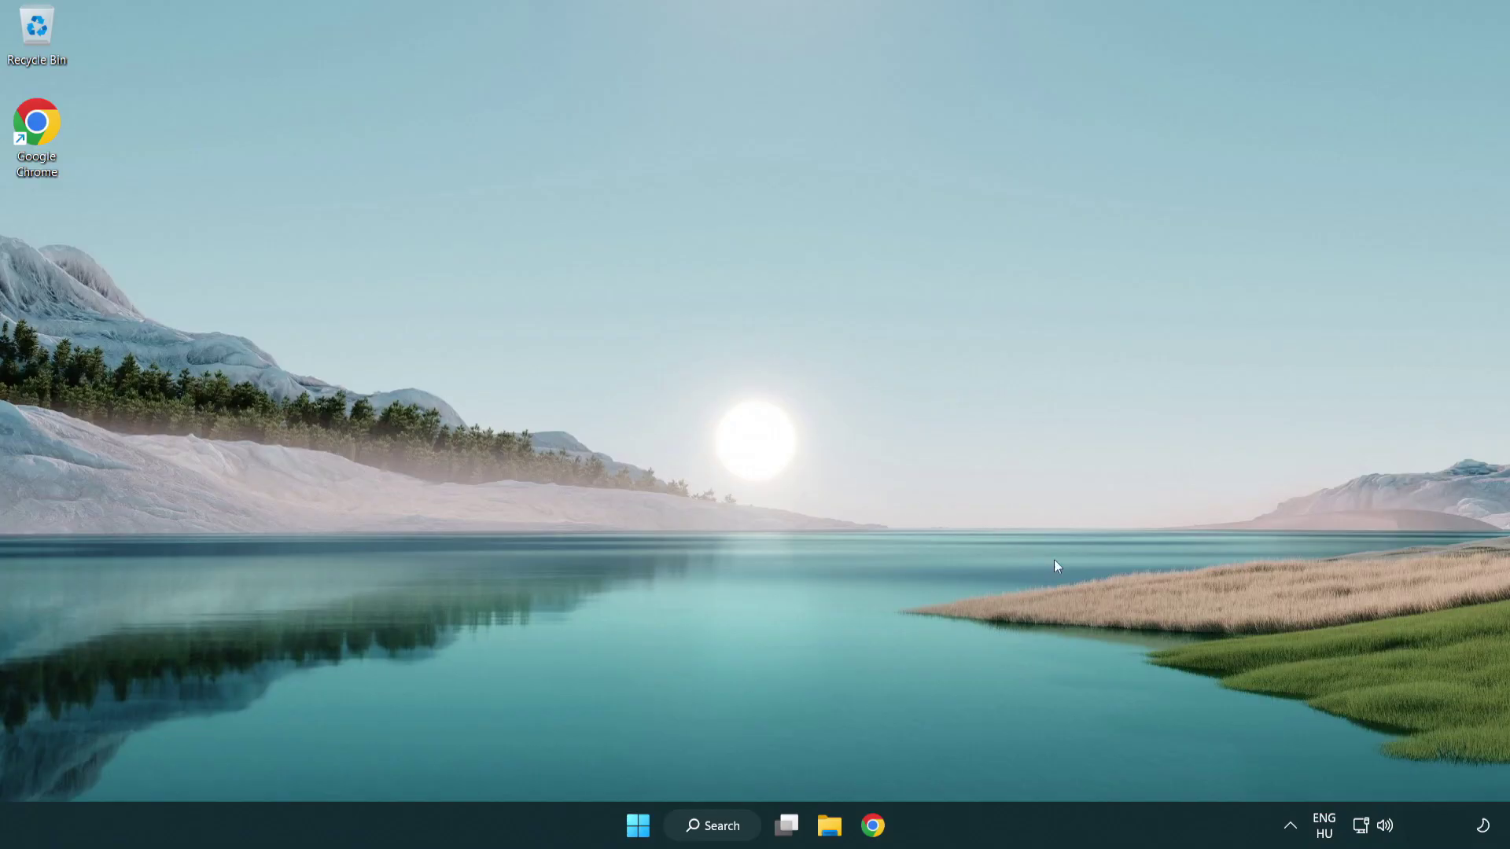
# - Launch the Playing Audio troubleshooter from the speaker icon's Troubleshoot sound problems option
pyautogui.rightClick(1387, 827)
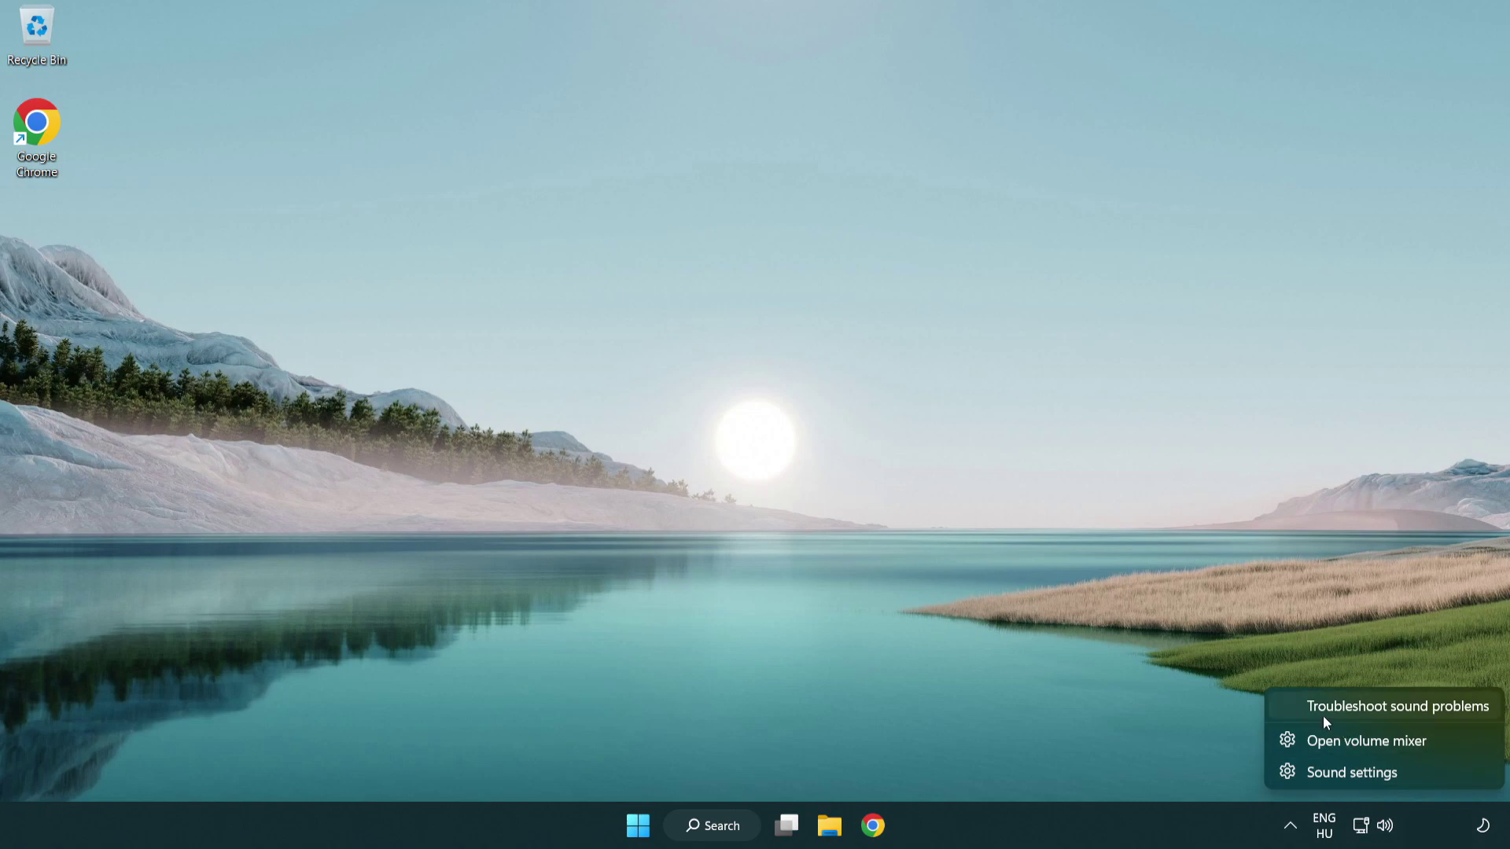
pyautogui.click(1377, 714)
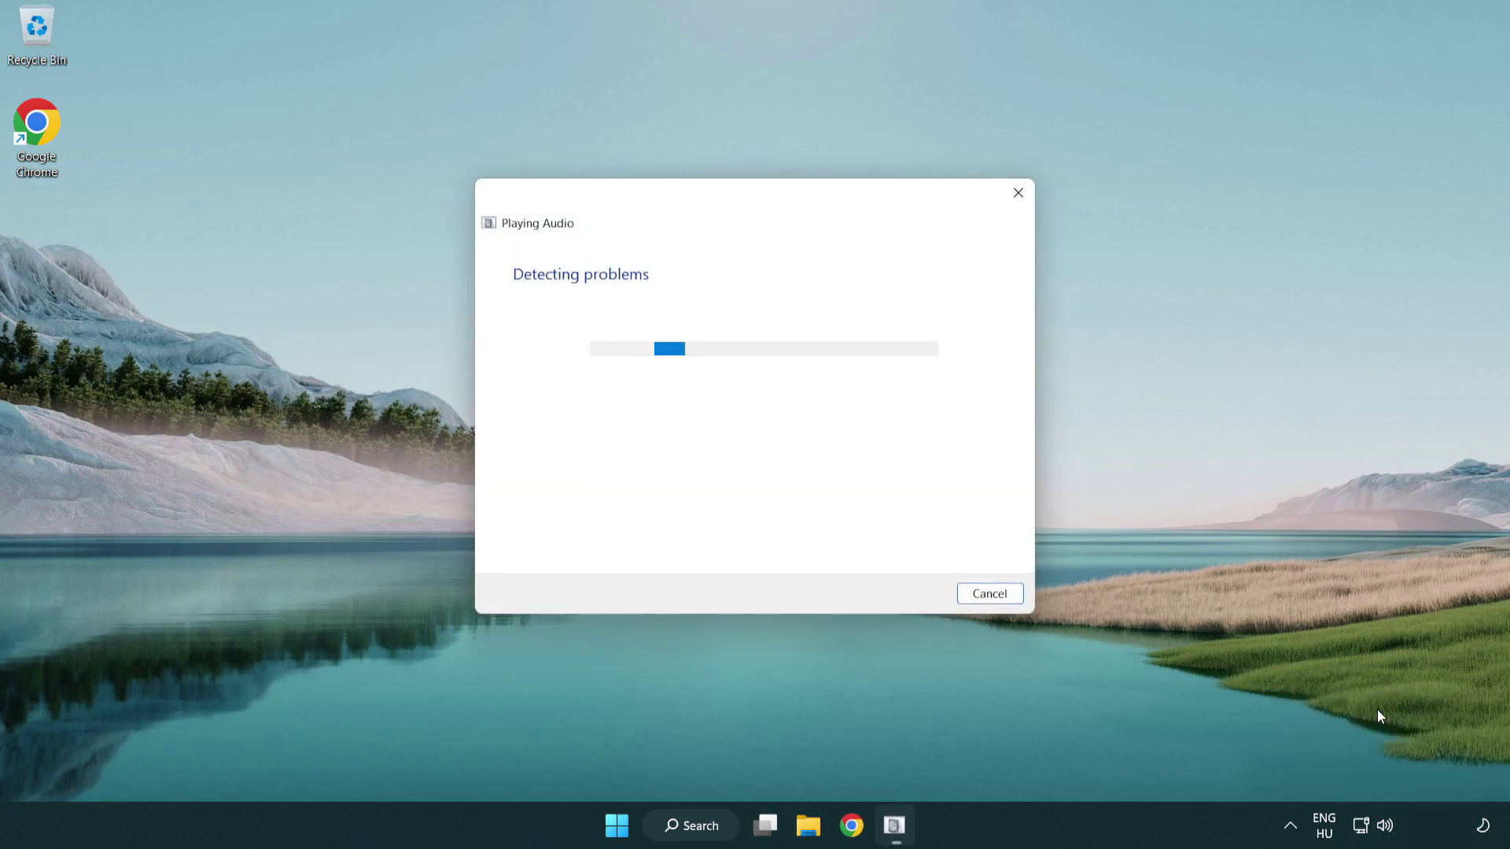